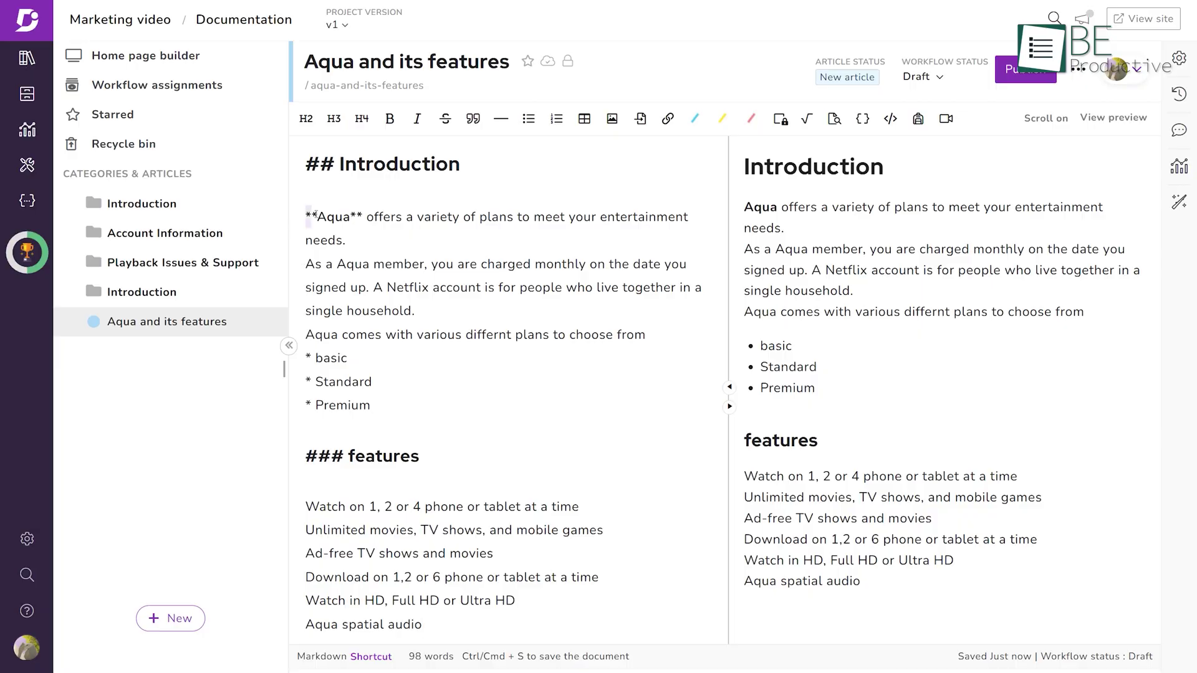
# Step: Make the first Aqua sentence an H4 heading and bold the word 'basic'
pyautogui.tripleClick(315, 214)
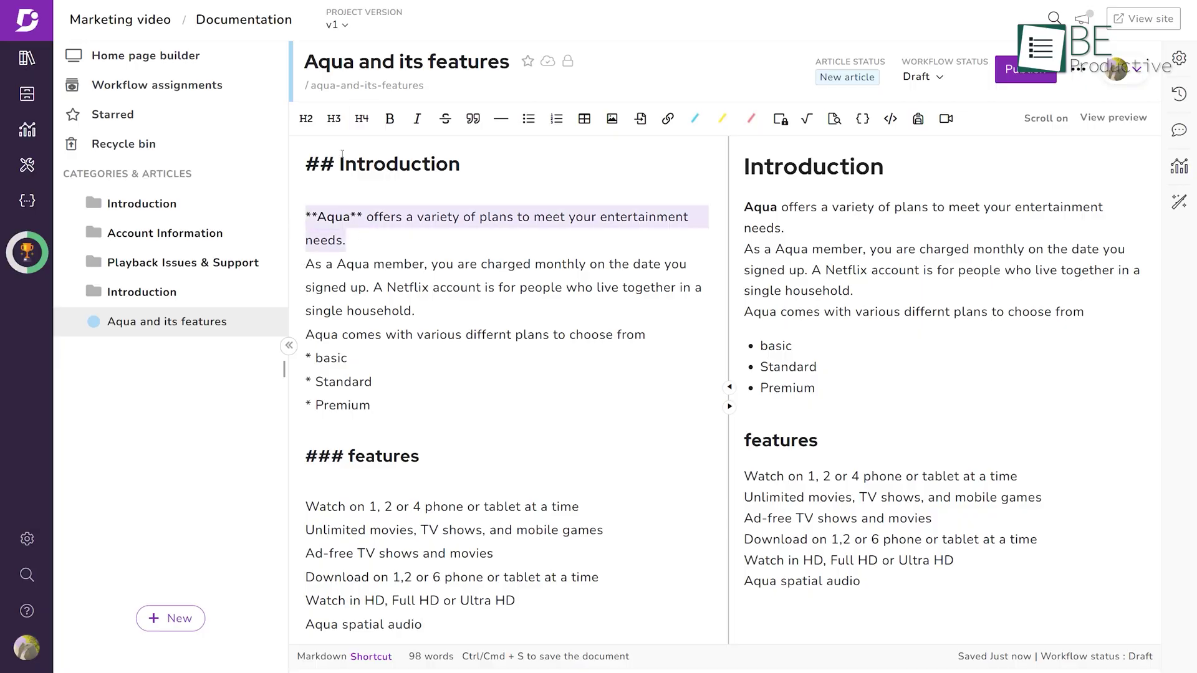
pyautogui.hotkey('ctrl', 'alt', '4')
pyautogui.doubleClick(364, 370)
pyautogui.click(390, 118)
# Step: Bold the Standard and Premium plan names, then select the six feature lines
pyautogui.press('Down')
pyautogui.hotkey('shift', 'End')
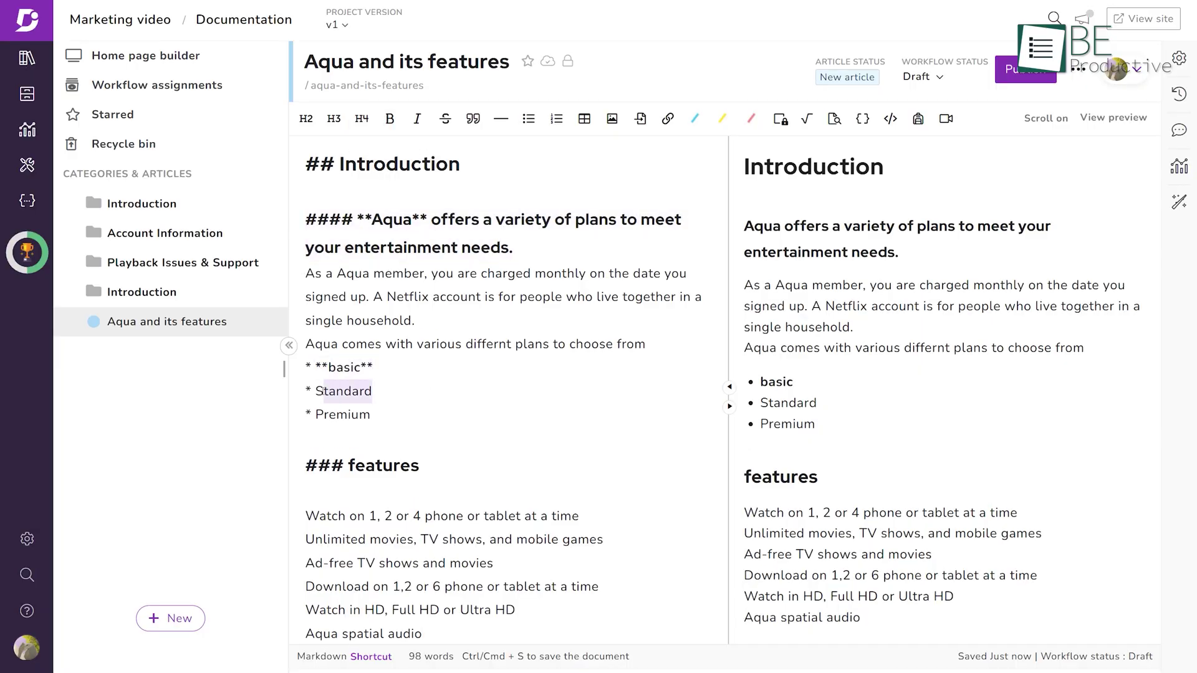
pyautogui.click(389, 118)
pyautogui.press('Down')
pyautogui.hotkey('shift', 'End')
pyautogui.click(389, 118)
pyautogui.moveTo(306, 516); pyautogui.dragTo(422, 634)
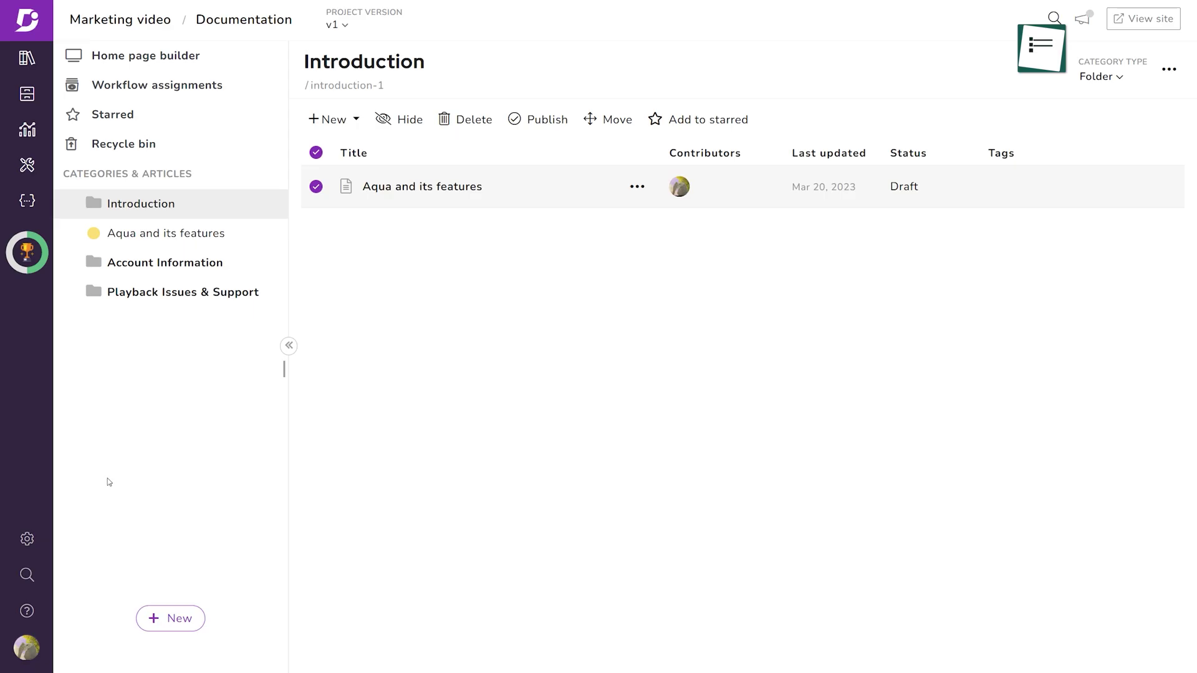
# Step: In project Settings, switch the default editor from Markdown to WYSIWYG (HTML)
pyautogui.click(27, 539)
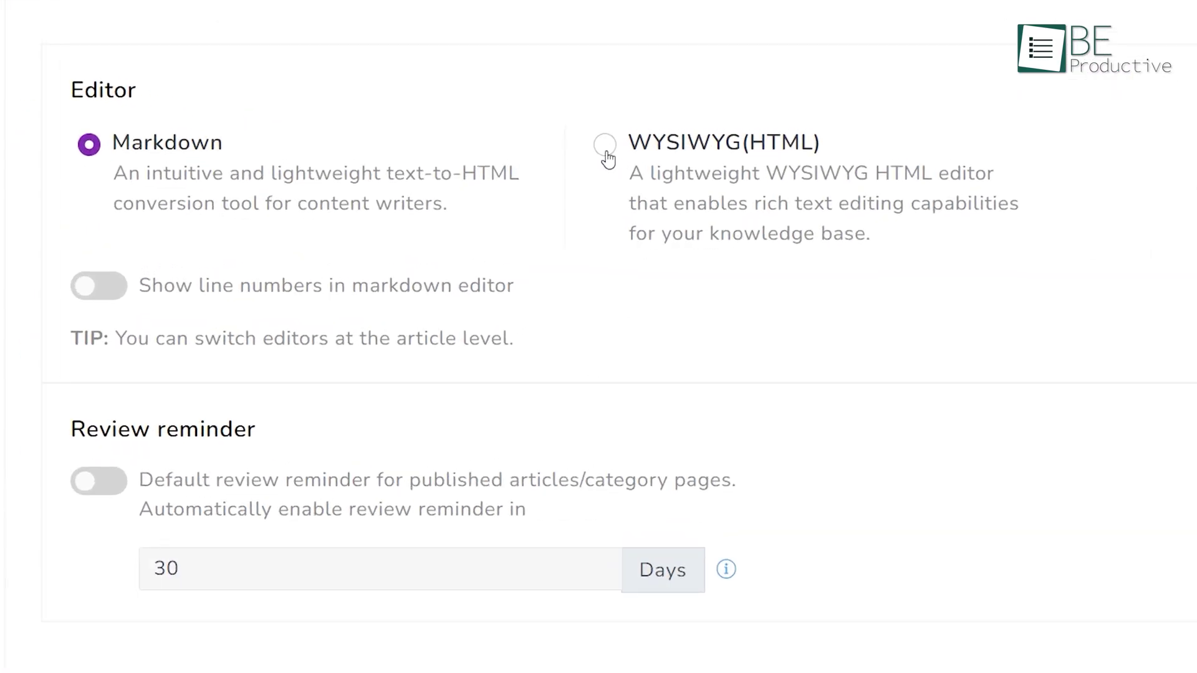
pyautogui.click(605, 146)
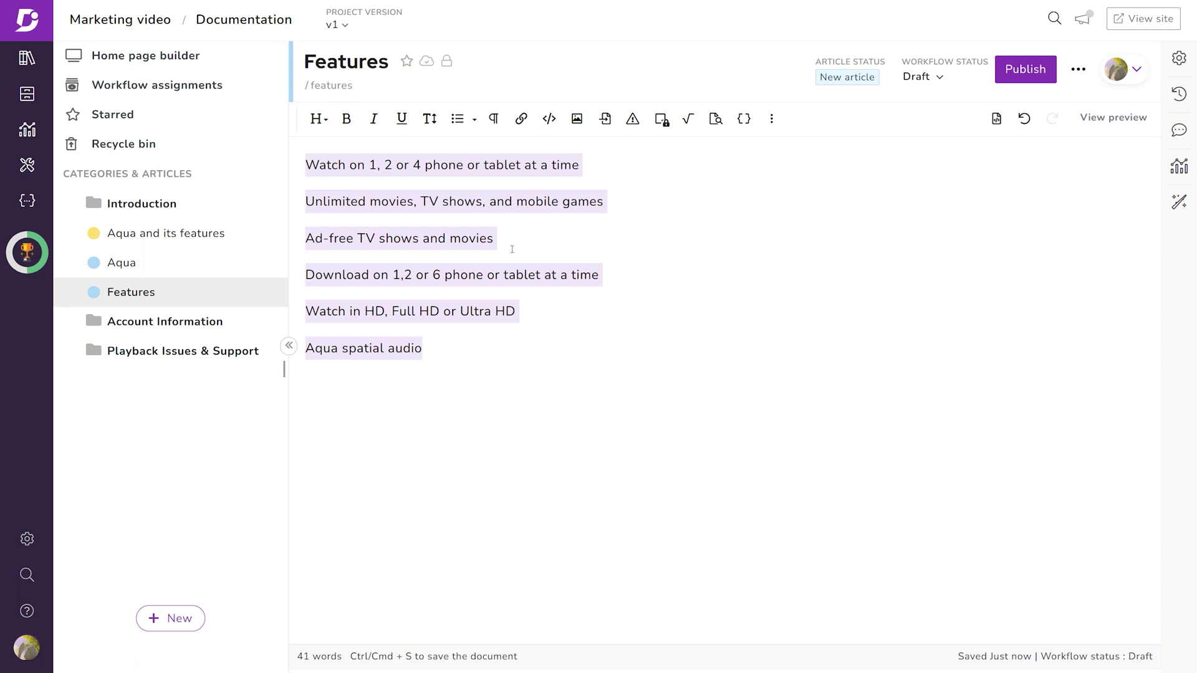
# Step: Turn the six selected feature lines into an unordered list using Circle bullets
pyautogui.click(459, 118)
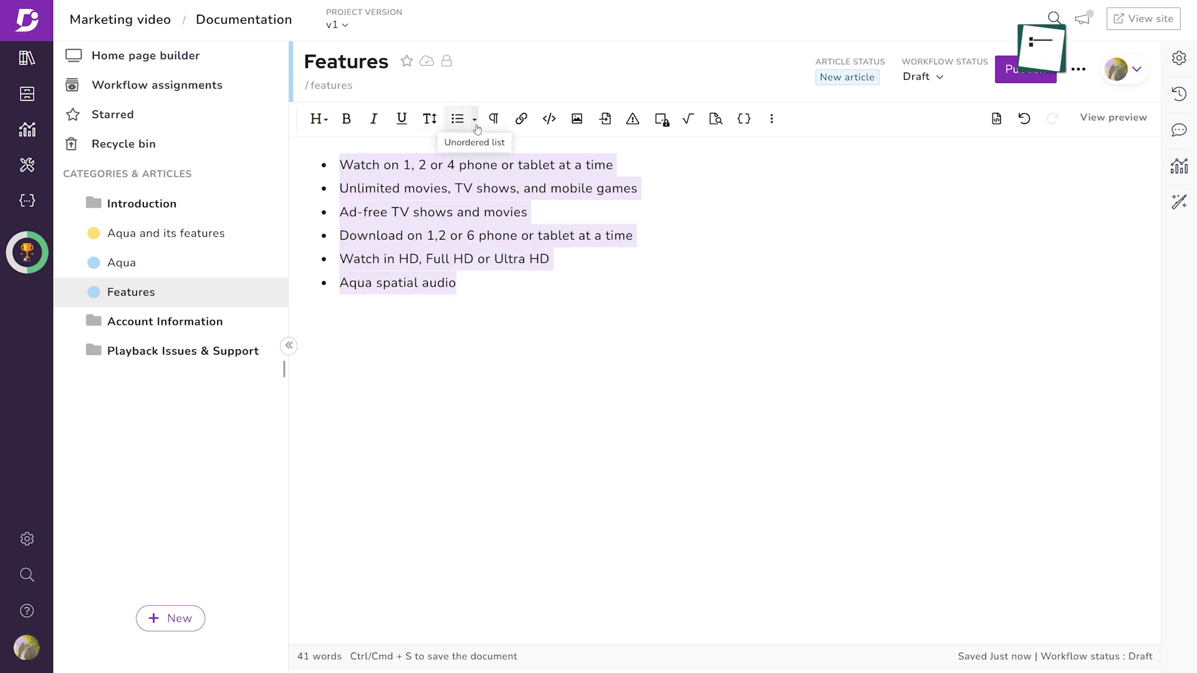
pyautogui.click(475, 120)
pyautogui.click(497, 176)
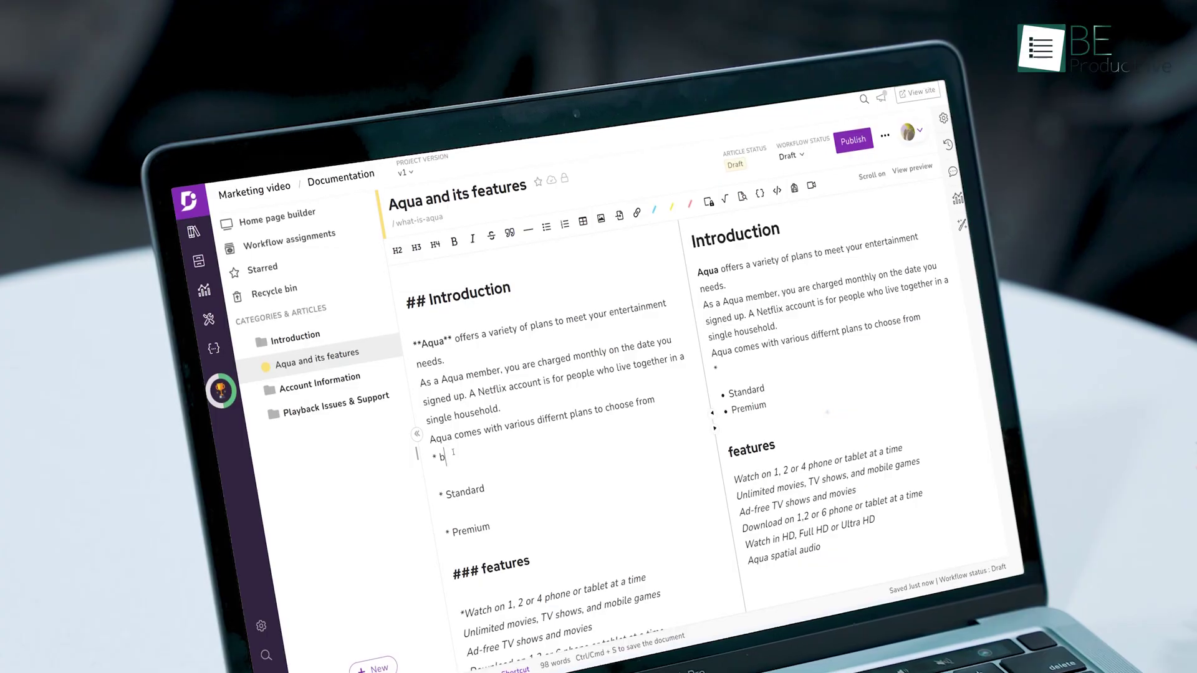
# Step: Complete 'basic' in the plans list, then reopen 'Aqua and its features' from Introduction
pyautogui.write('sic')
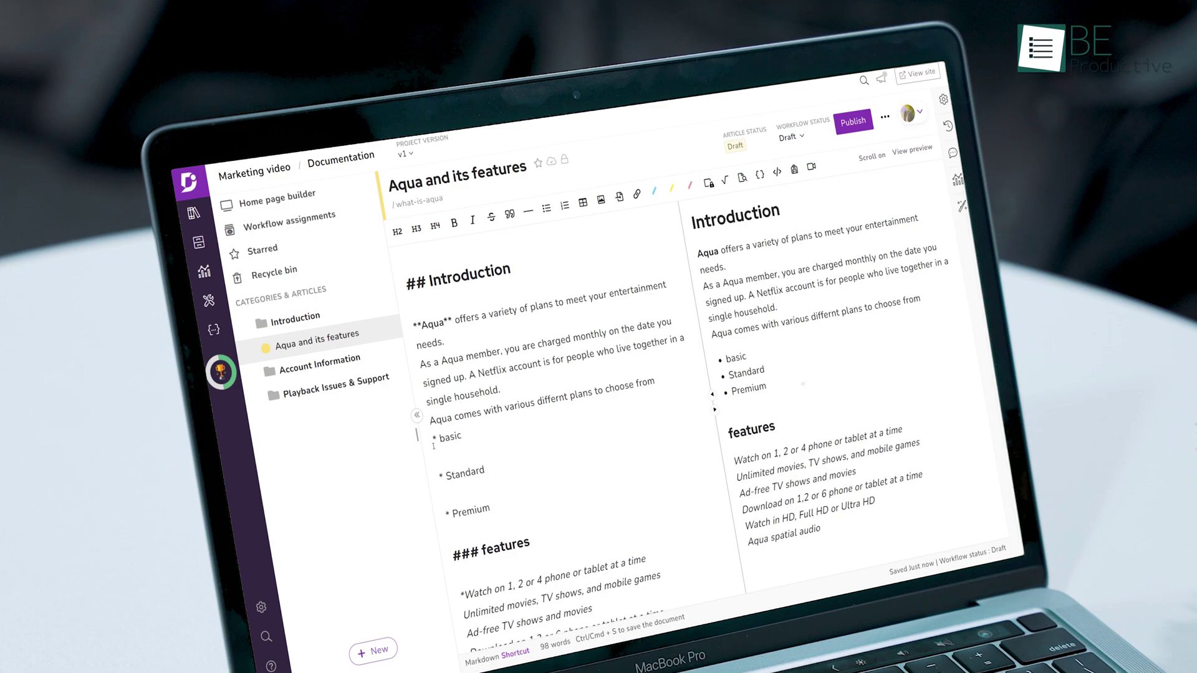
pyautogui.click(499, 487)
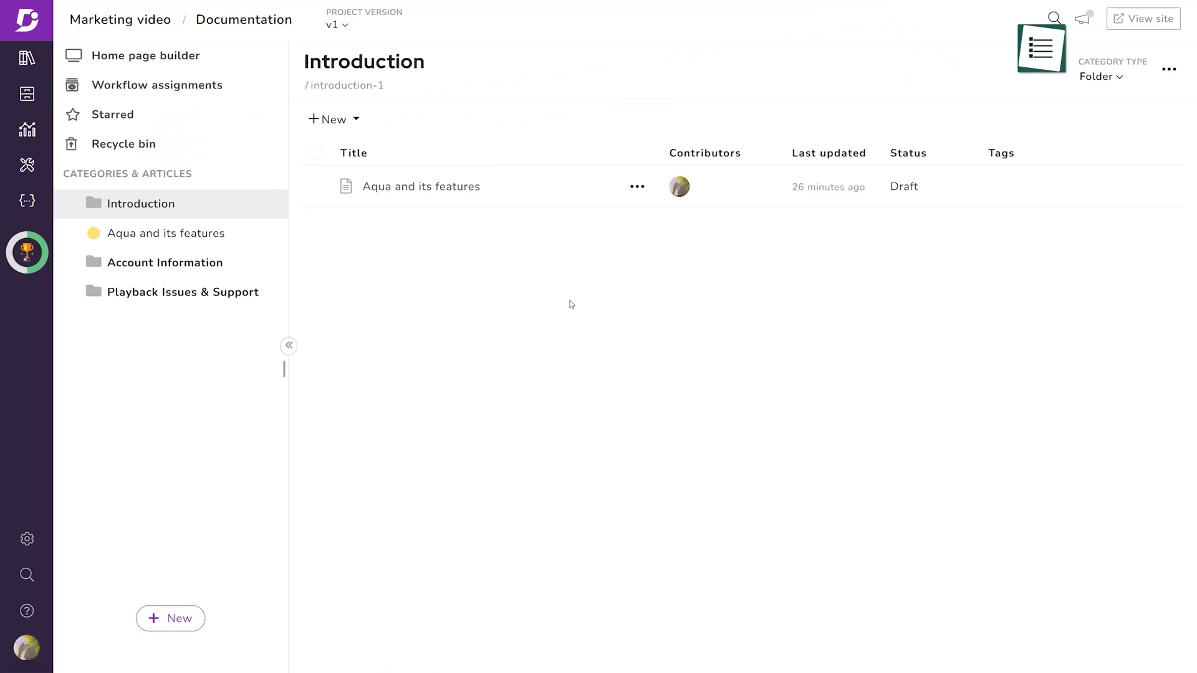
pyautogui.click(535, 196)
# Step: Add a new category named Introduction with the Folder type
pyautogui.click(167, 624)
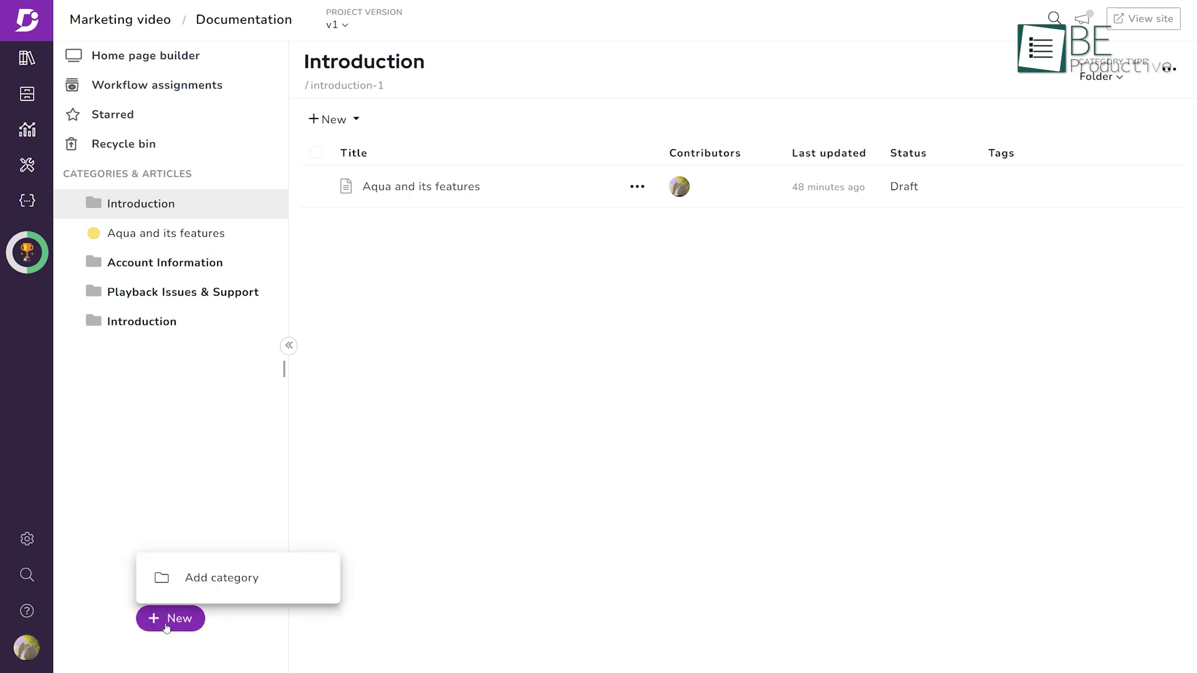
pyautogui.click(219, 586)
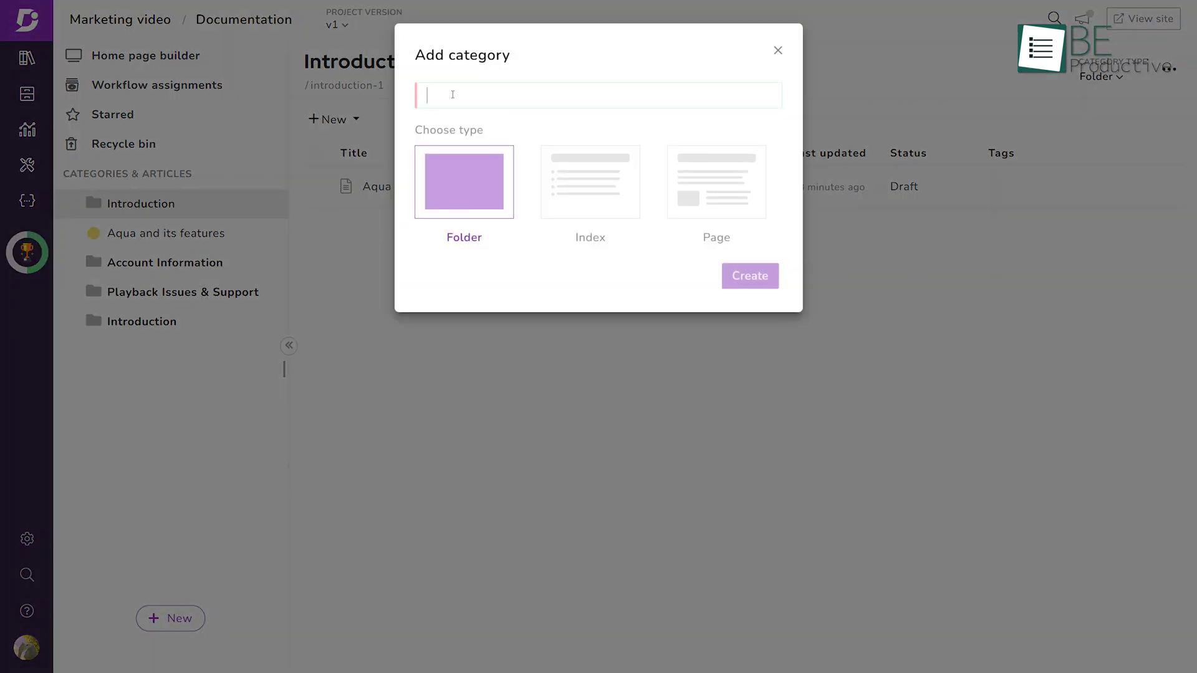
pyautogui.write('Introduction')
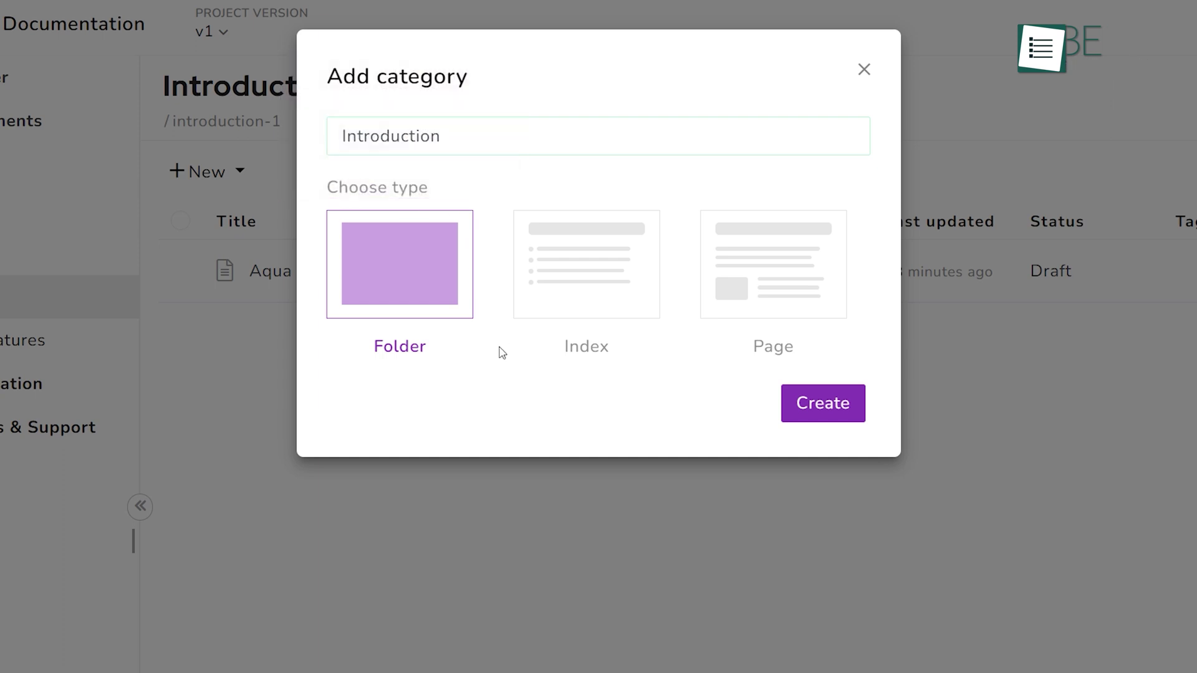
pyautogui.click(599, 299)
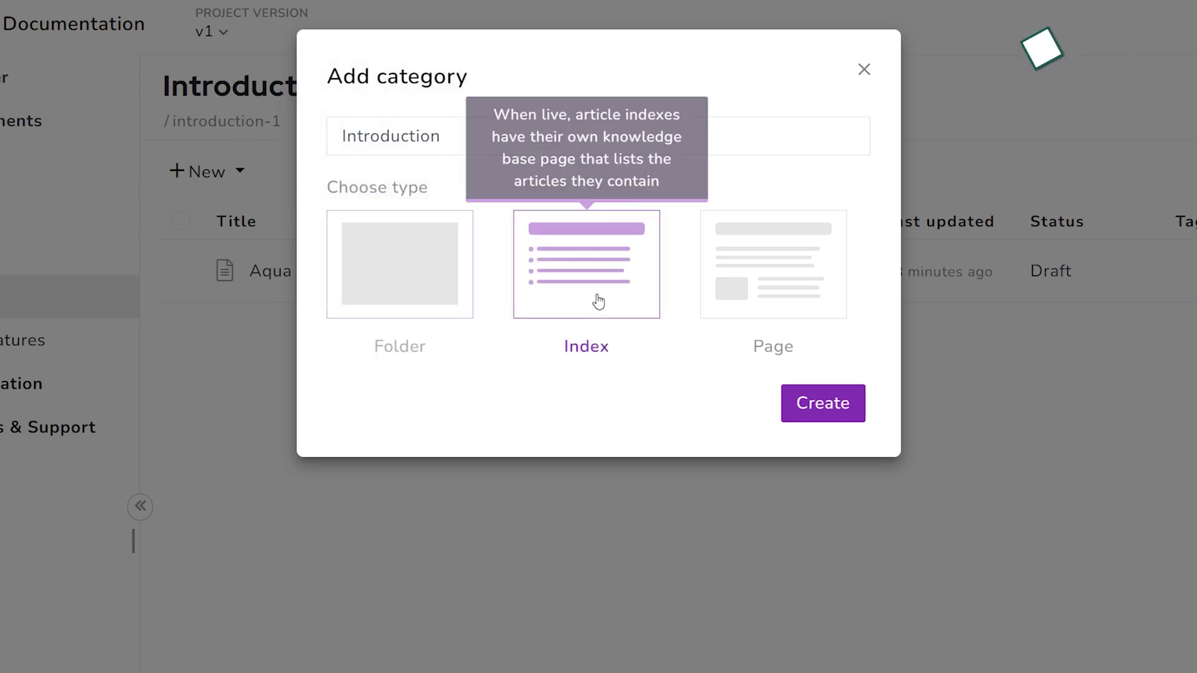
pyautogui.click(786, 272)
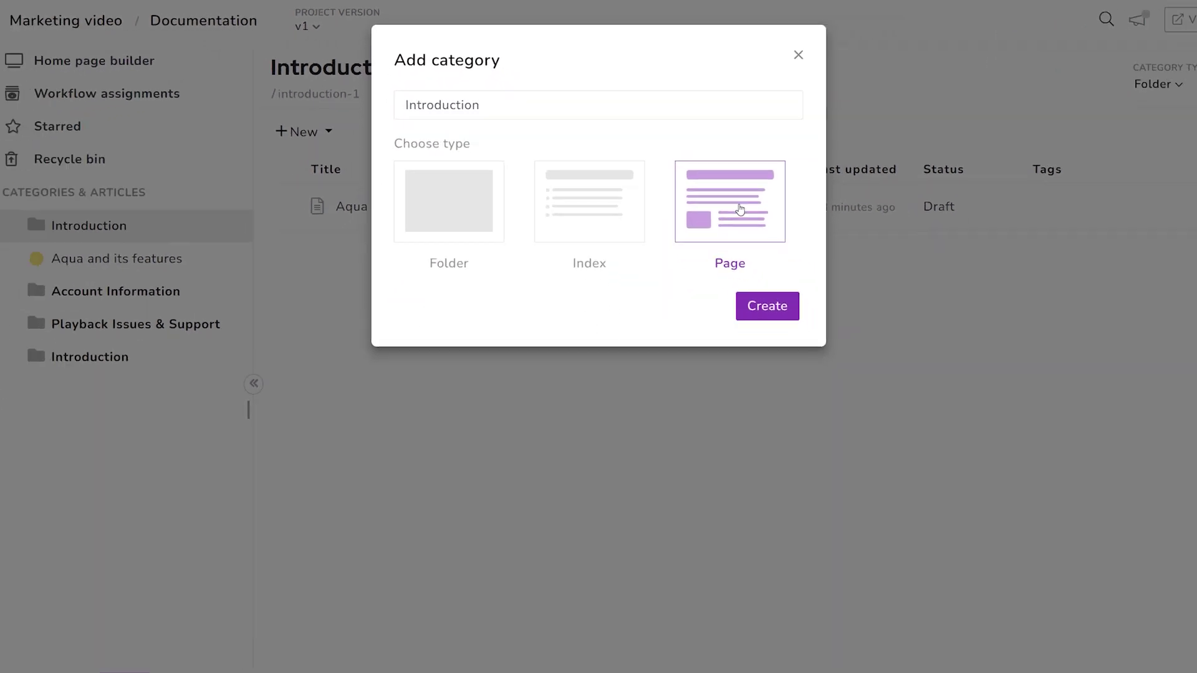
pyautogui.click(405, 272)
pyautogui.click(750, 277)
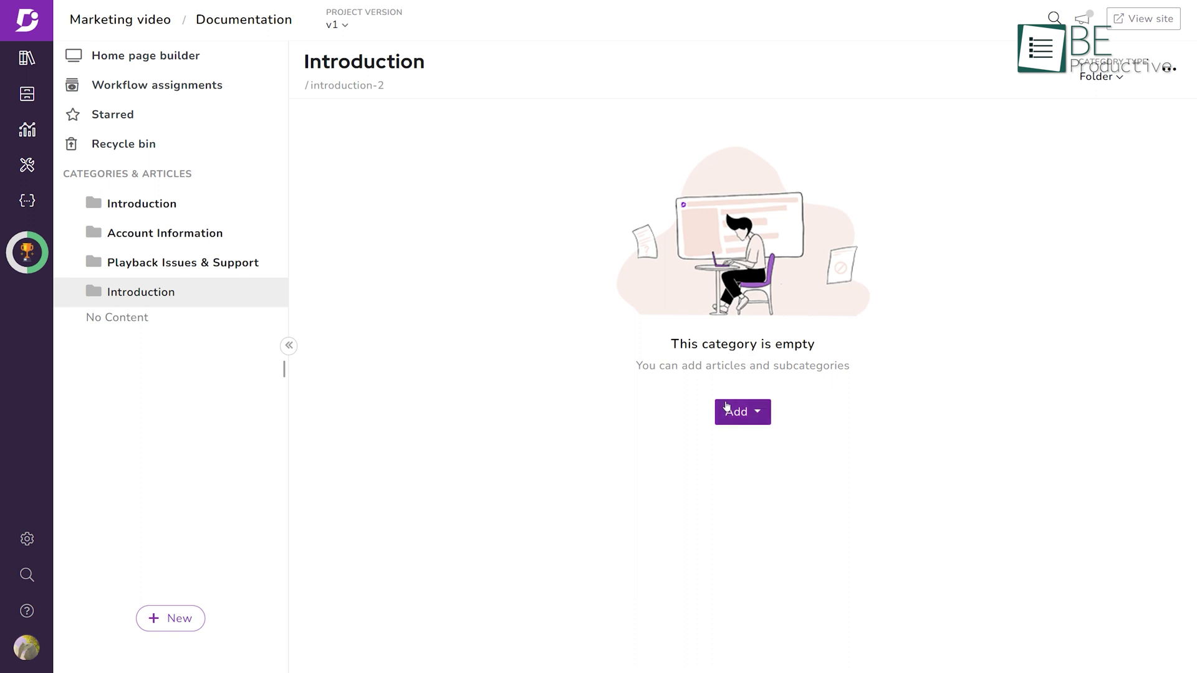
# Step: Create a blank new article titled 'Aqua and its features' in the Introduction category
pyautogui.click(727, 407)
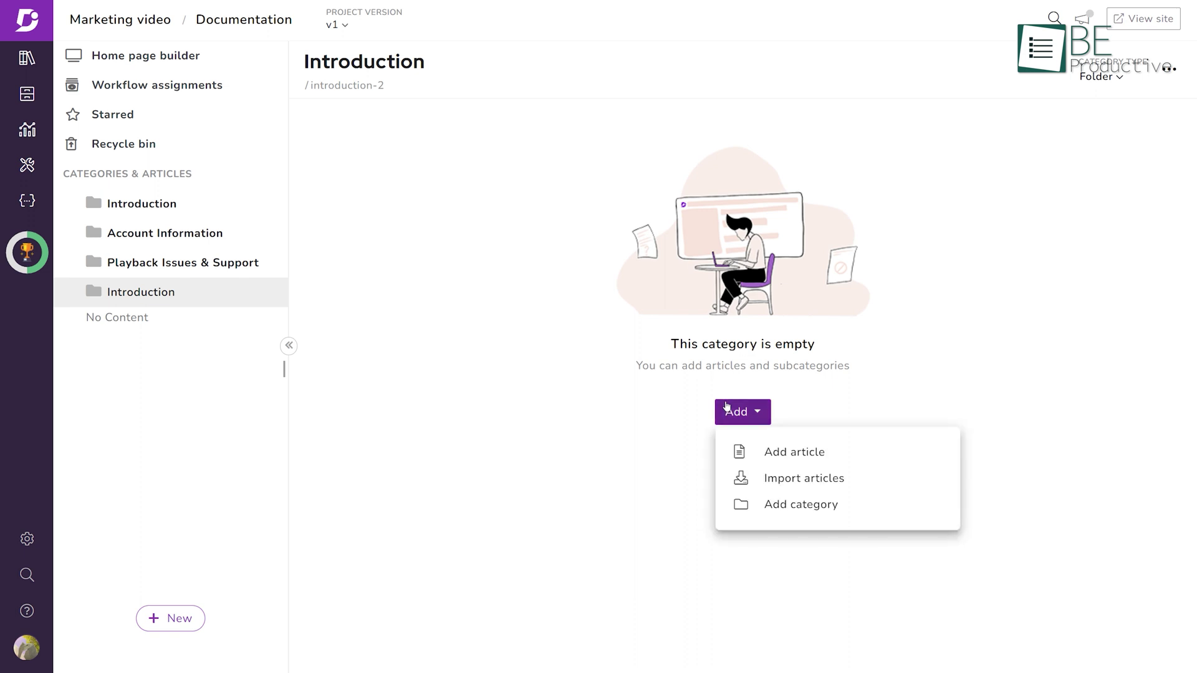
pyautogui.click(775, 458)
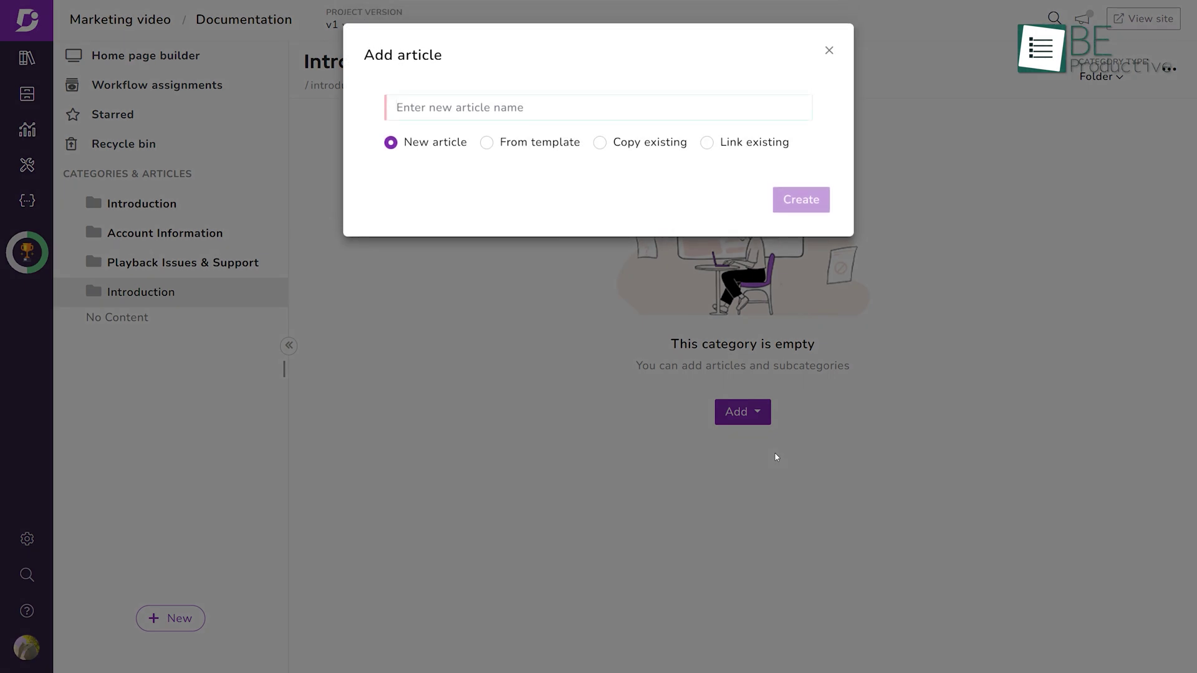
pyautogui.write('Aqua and its features')
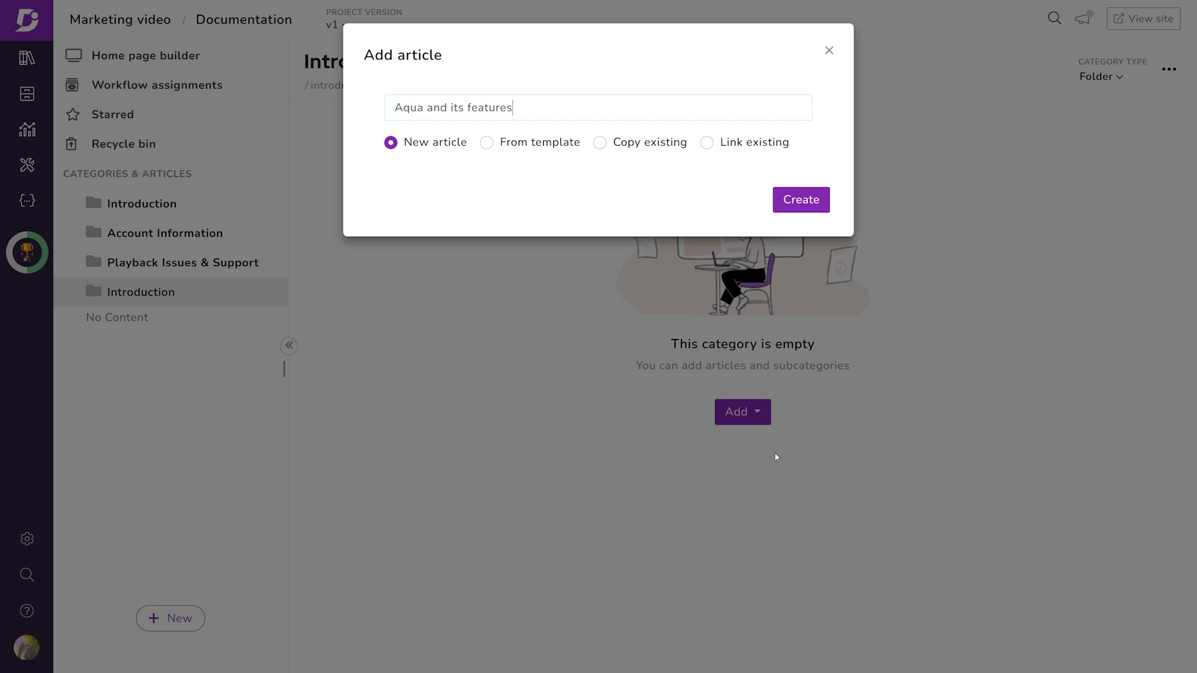
pyautogui.click(488, 146)
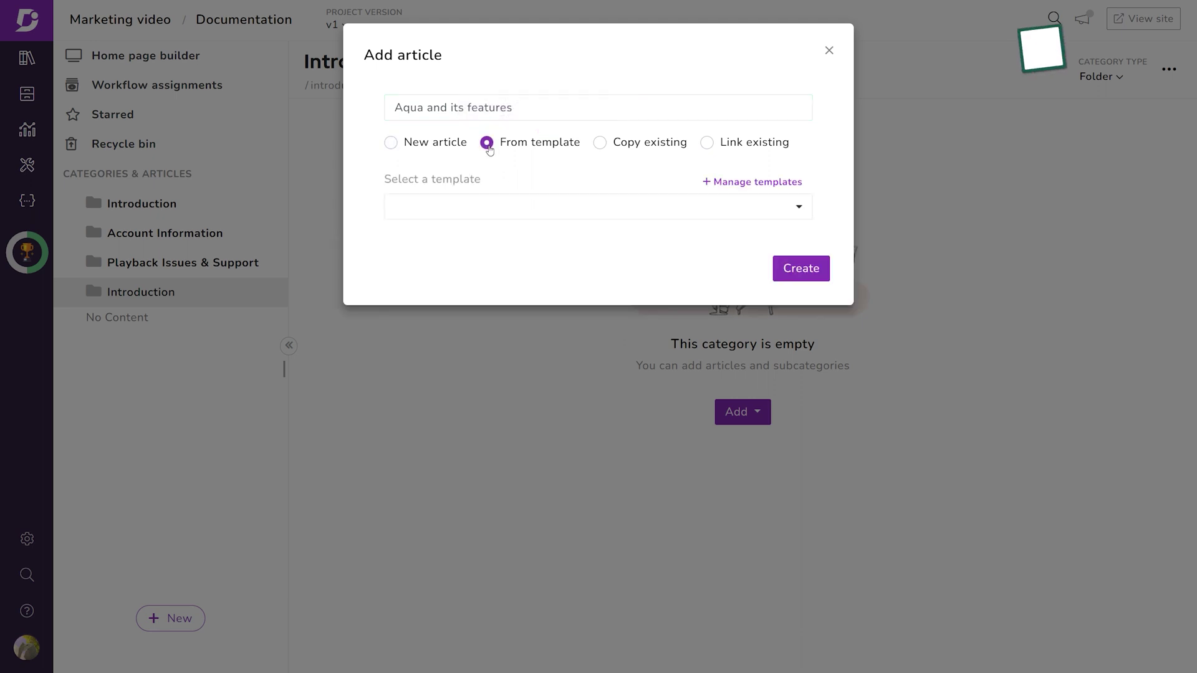
pyautogui.click(601, 146)
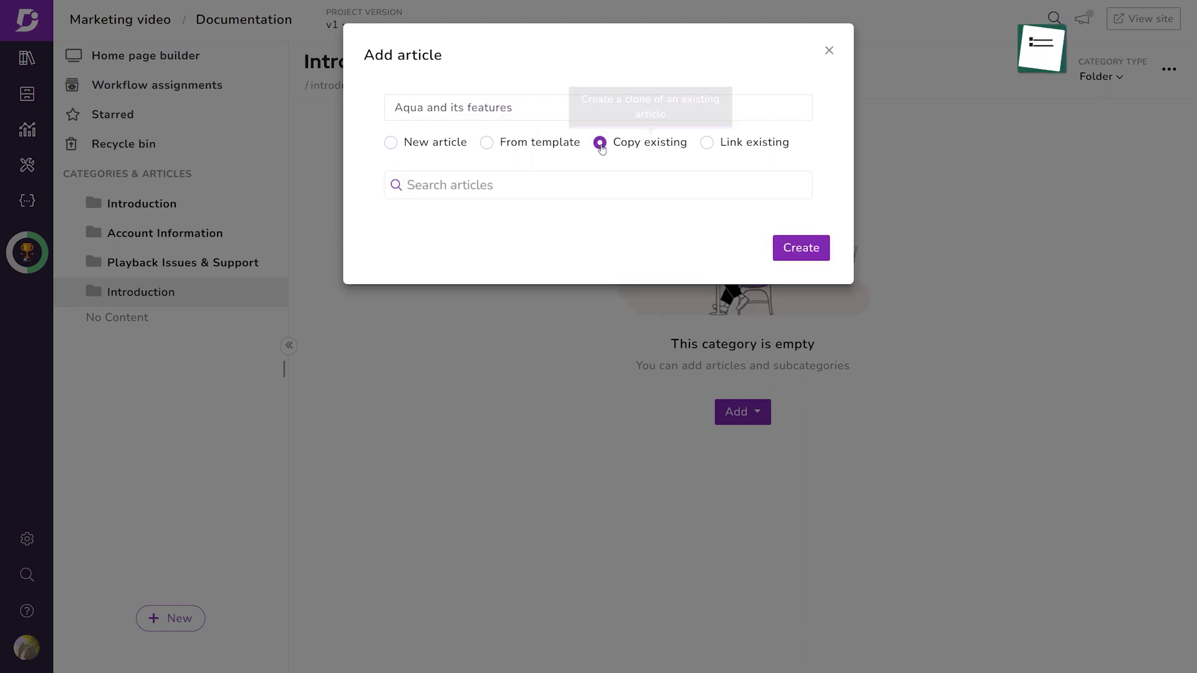
pyautogui.click(700, 153)
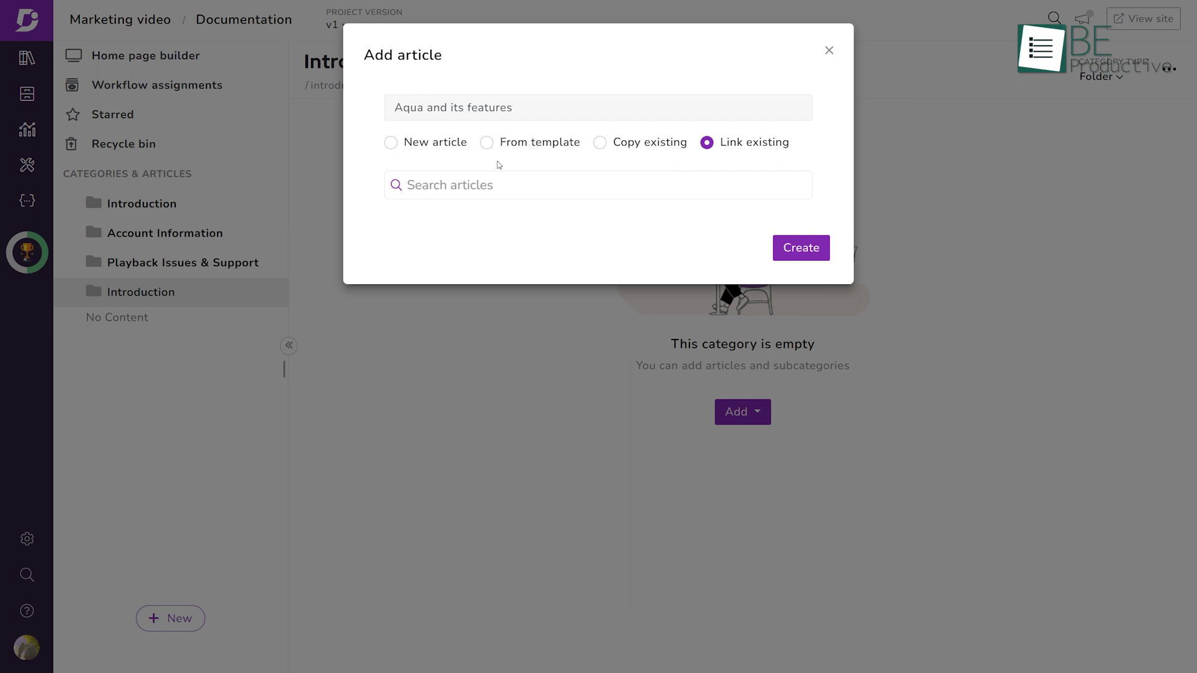
pyautogui.click(393, 142)
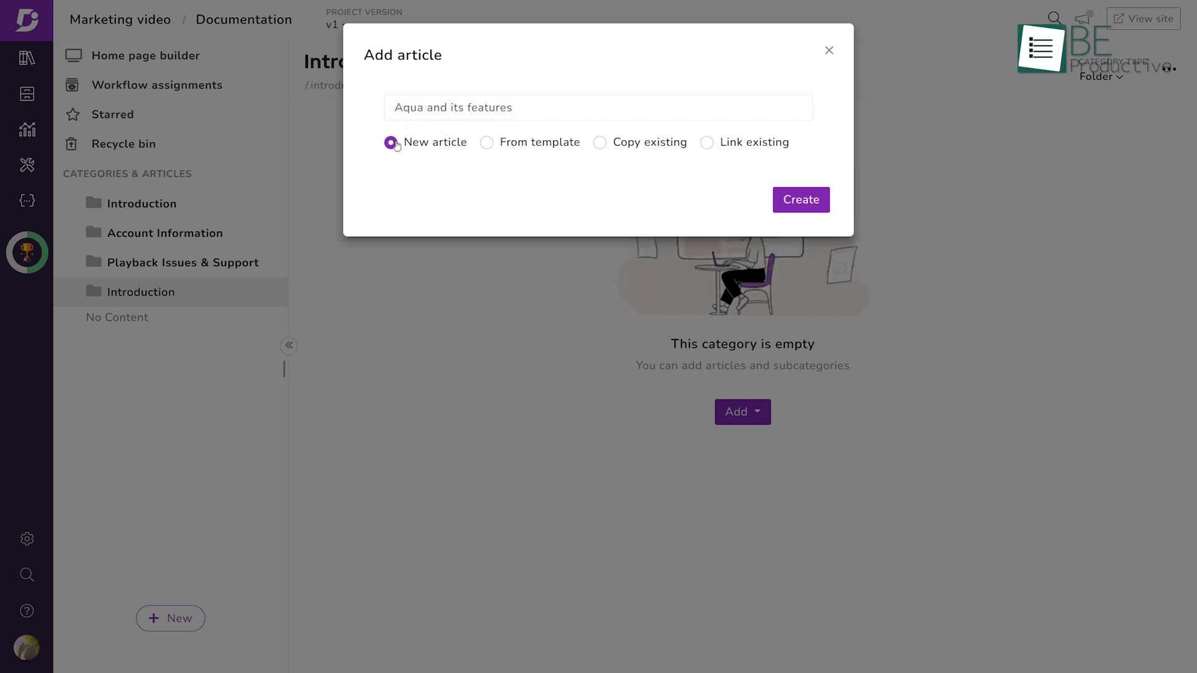
pyautogui.click(789, 202)
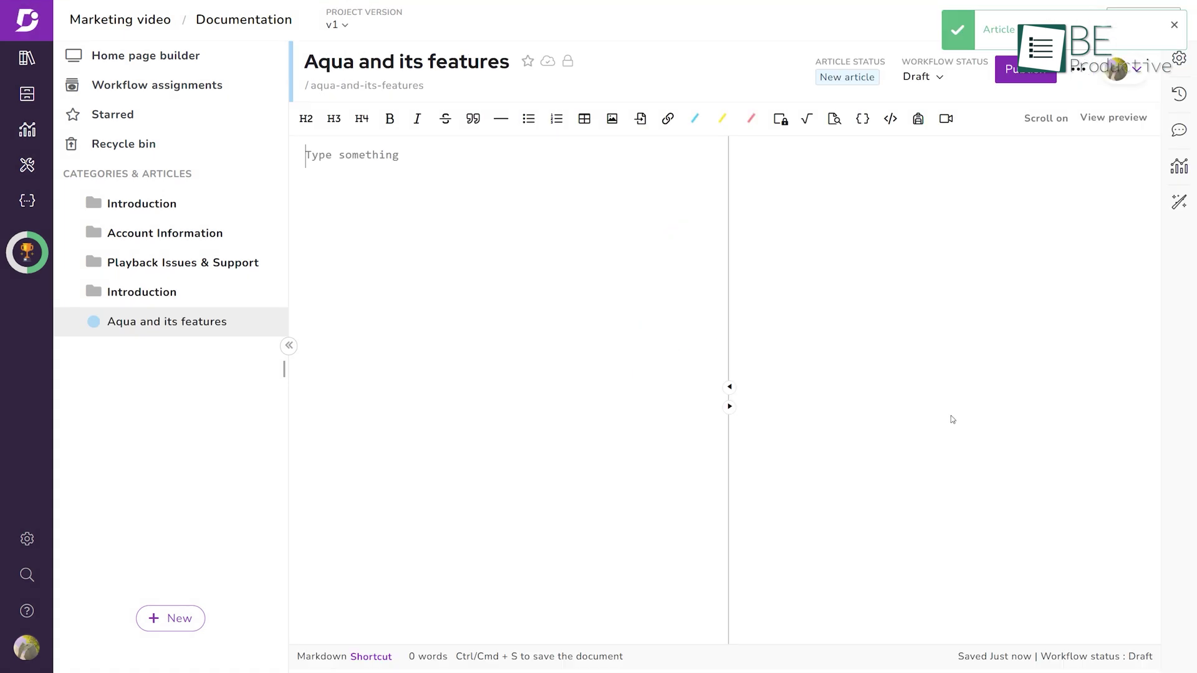
# Step: Type the '## Introduction' heading and the bold **Aqua** intro sentence in Markdown
pyautogui.write('## In')
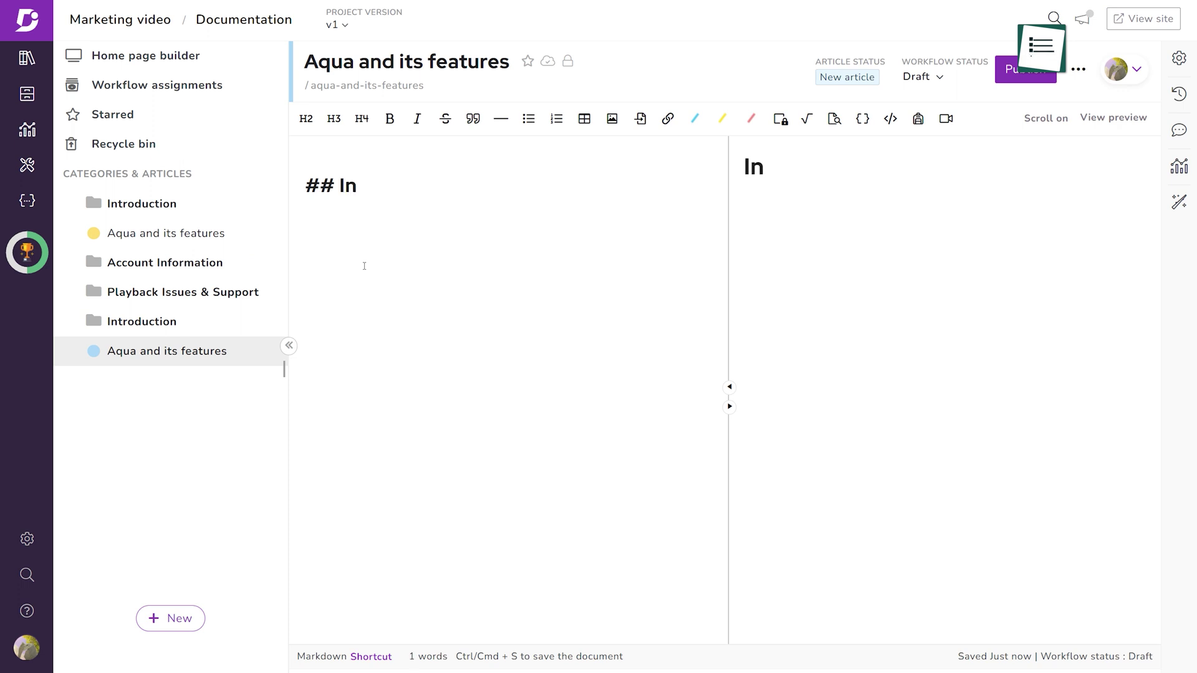
pyautogui.write('troduction')
pyautogui.press('Return')
pyautogui.write('**Aqua** offers a variety of plans')
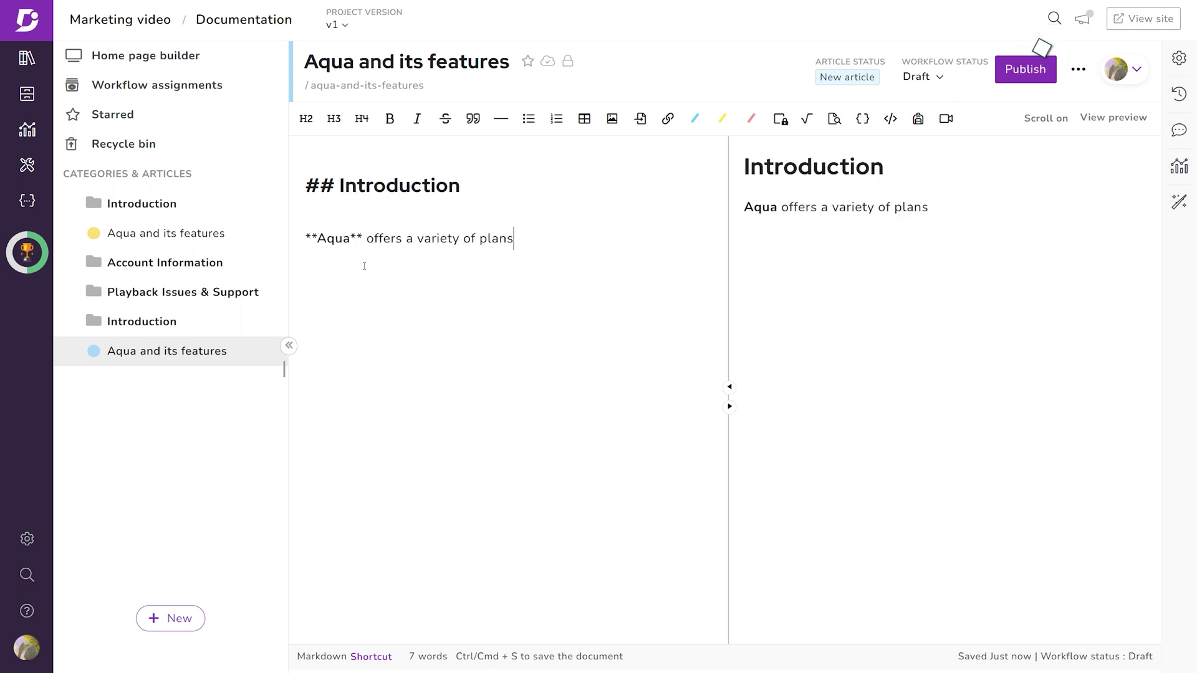
pyautogui.write(' to meet your entertainme')
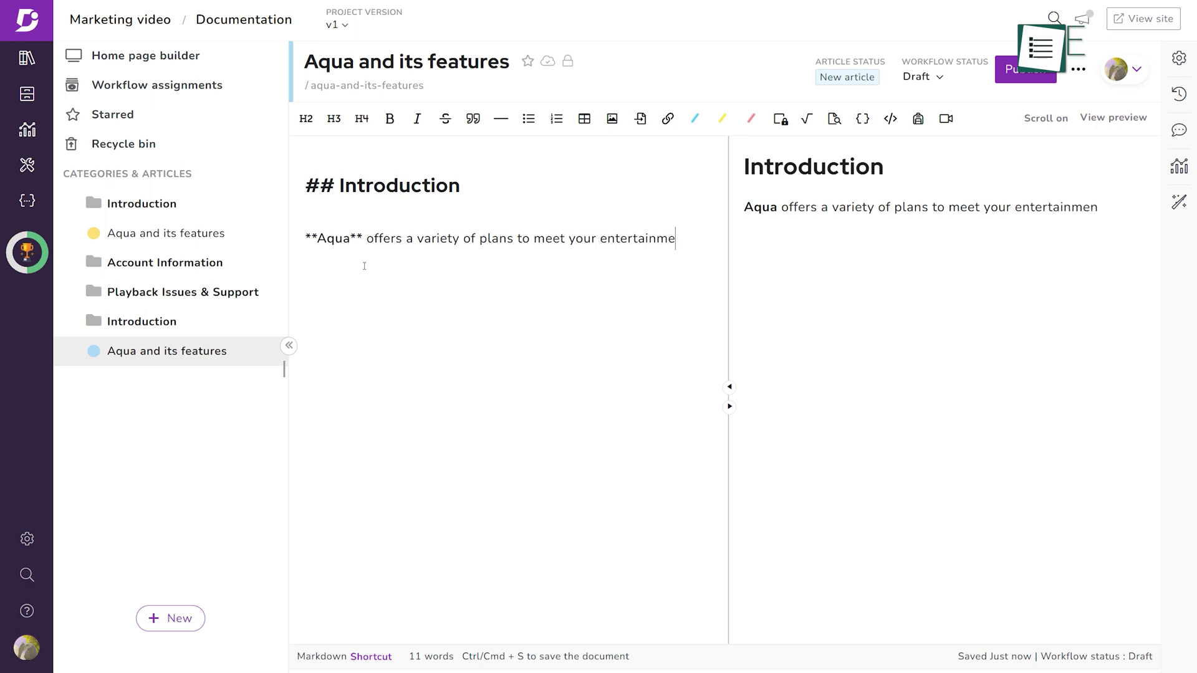
pyautogui.write('s.')
pyautogui.click(372, 657)
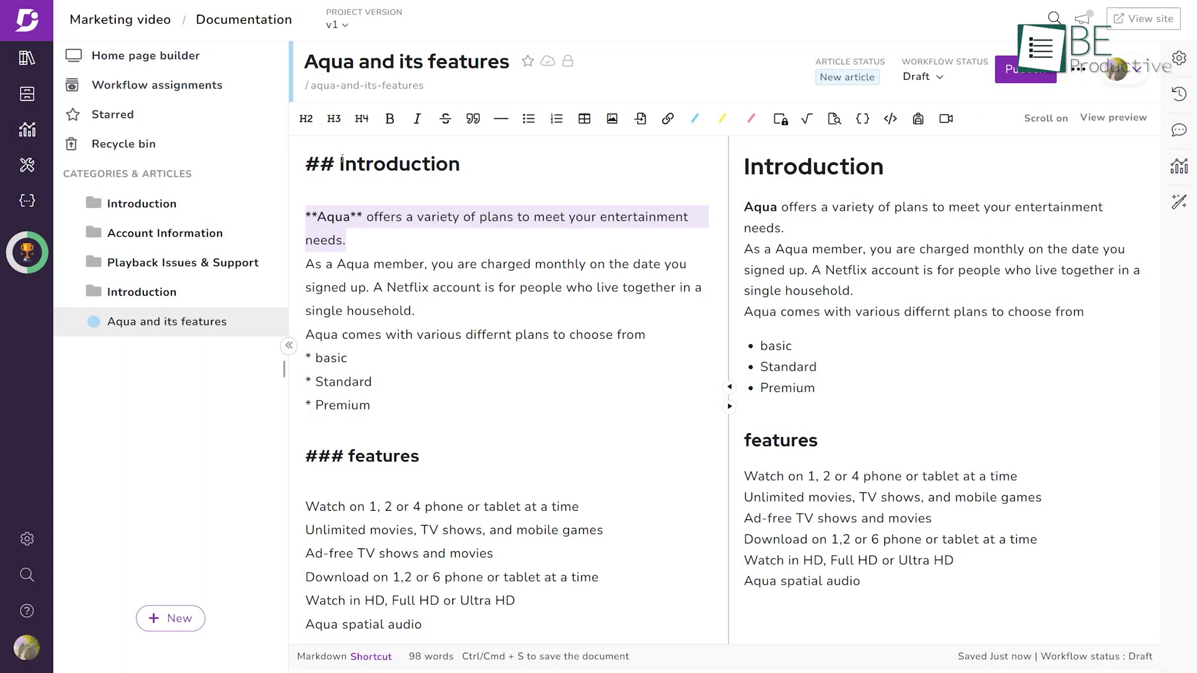
# Step: Make the Aqua sentence an H4 heading and bold basic, Standard and Premium
pyautogui.click(362, 118)
pyautogui.doubleClick(331, 367)
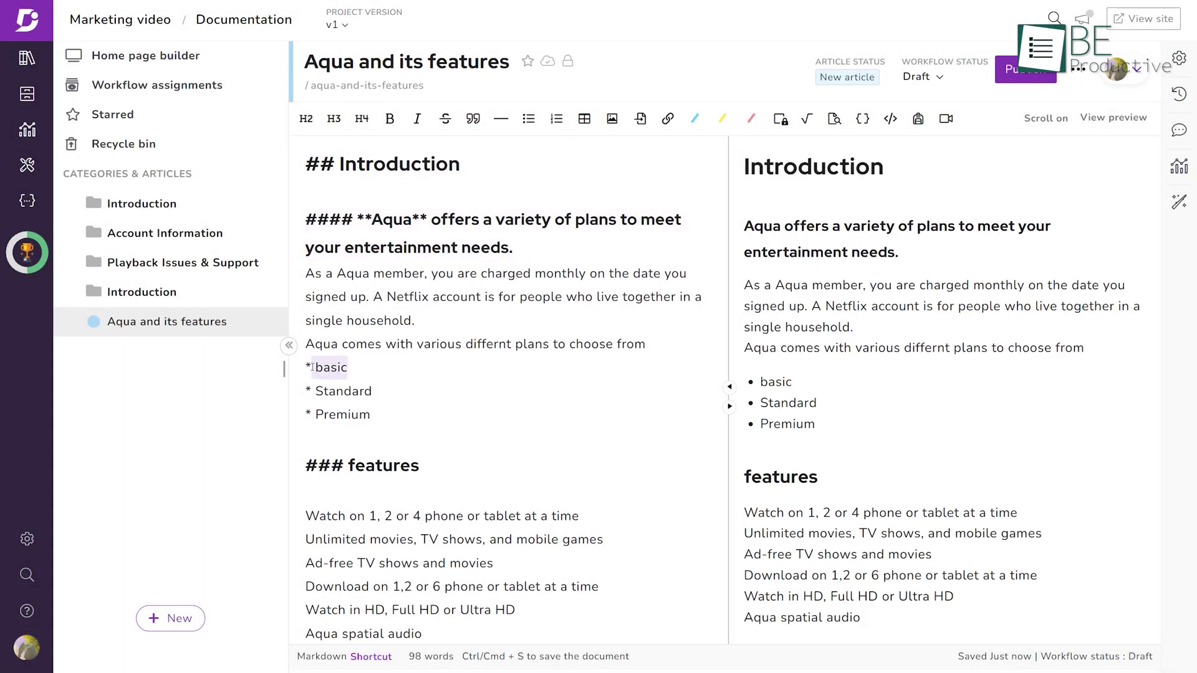
pyautogui.click(390, 118)
pyautogui.moveTo(372, 391); pyautogui.dragTo(331, 391)
pyautogui.click(390, 119)
pyautogui.doubleClick(342, 415)
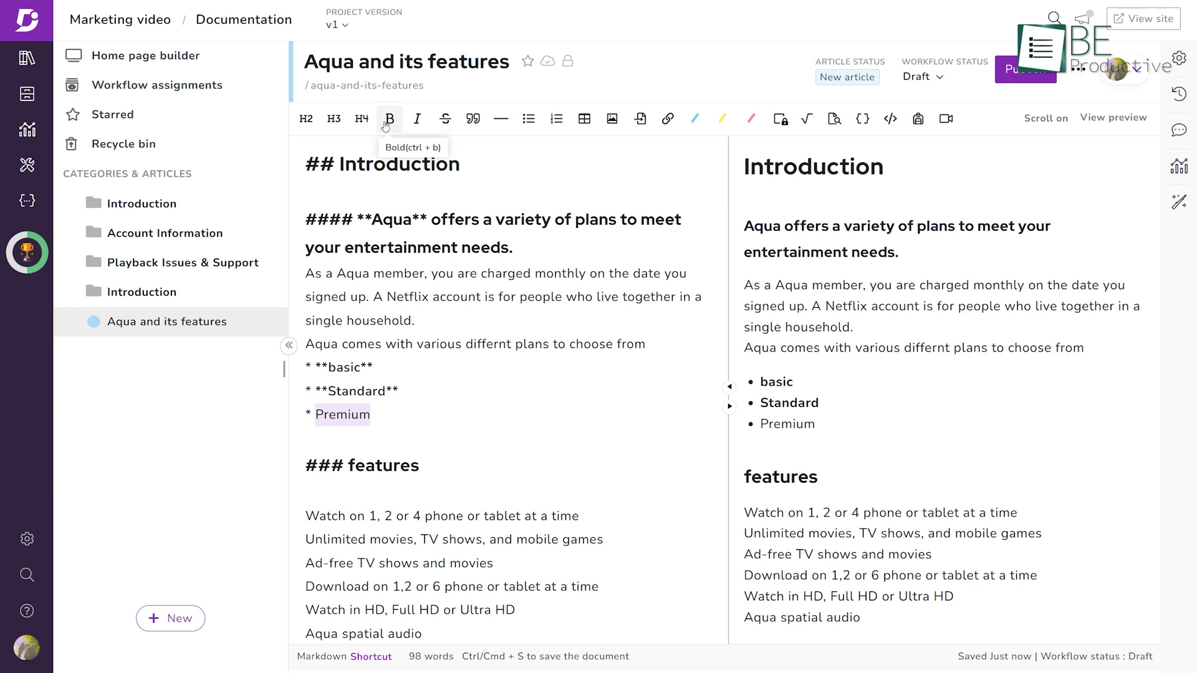
pyautogui.click(390, 118)
# Step: Italicise the six feature lines and paste the laptop photo after 'single household.'
pyautogui.moveTo(422, 633); pyautogui.dragTo(291, 502)
pyautogui.click(417, 118)
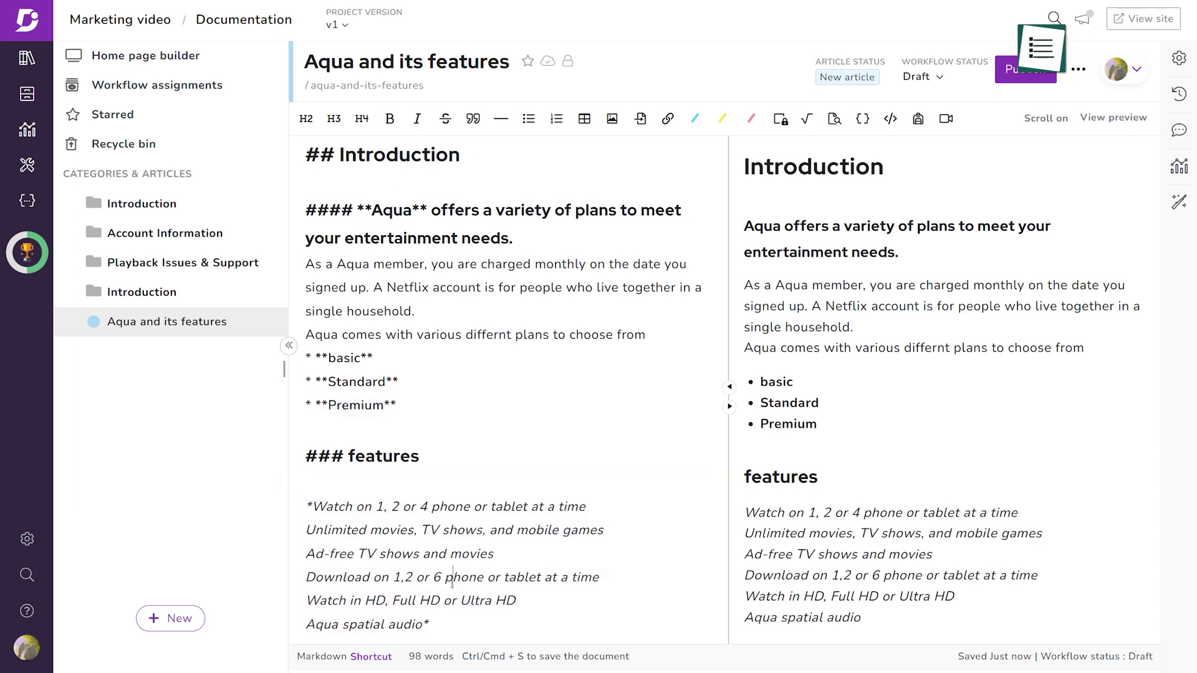
pyautogui.scroll(1, 636, 503)
pyautogui.click(476, 342)
pyautogui.press('Return')
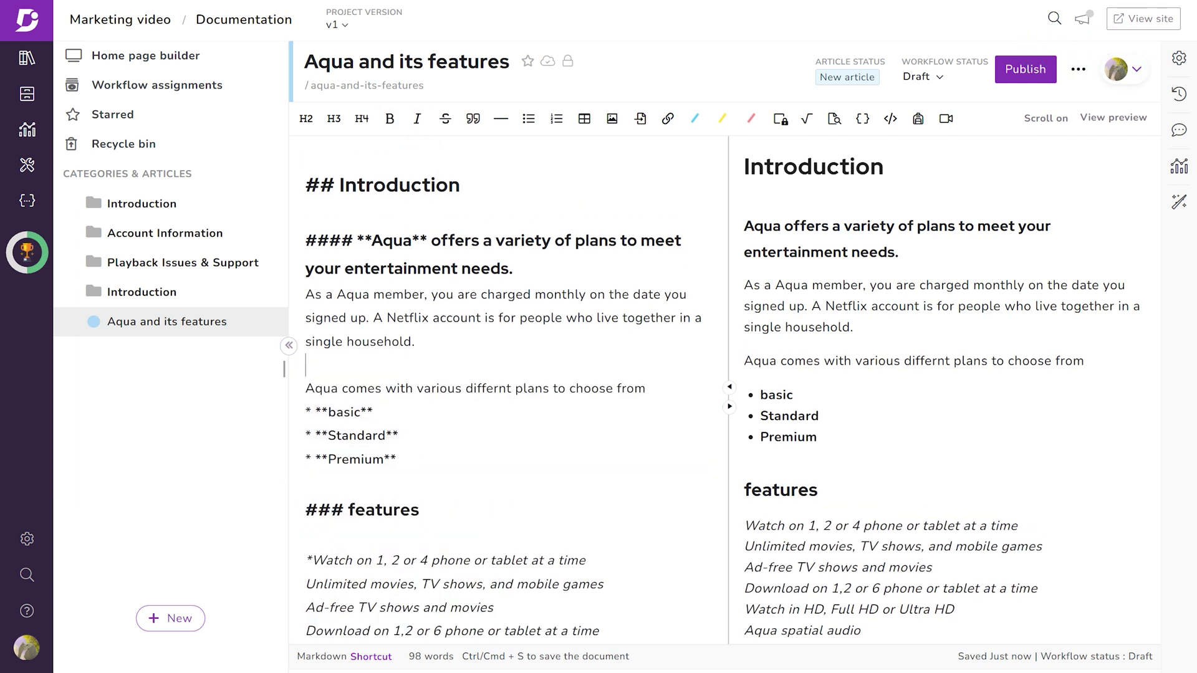
pyautogui.hotkey('ctrl', 'v')
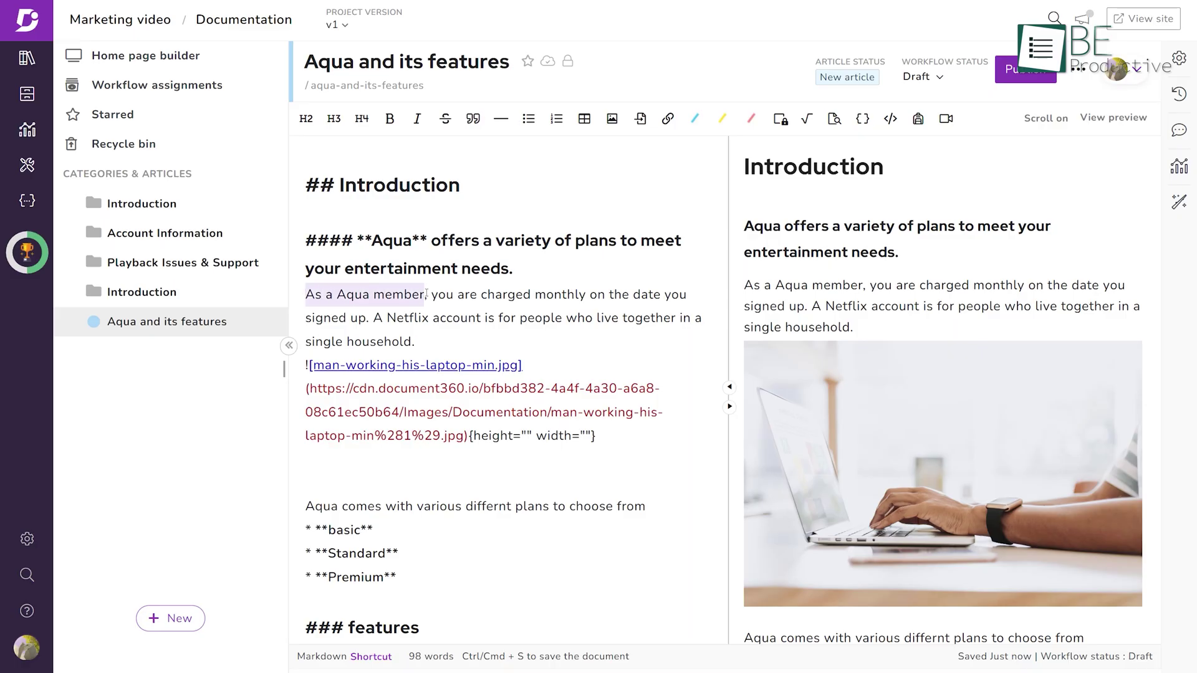
# Step: Strike through 'As a Aqua member' and check the result in the article preview
pyautogui.click(446, 118)
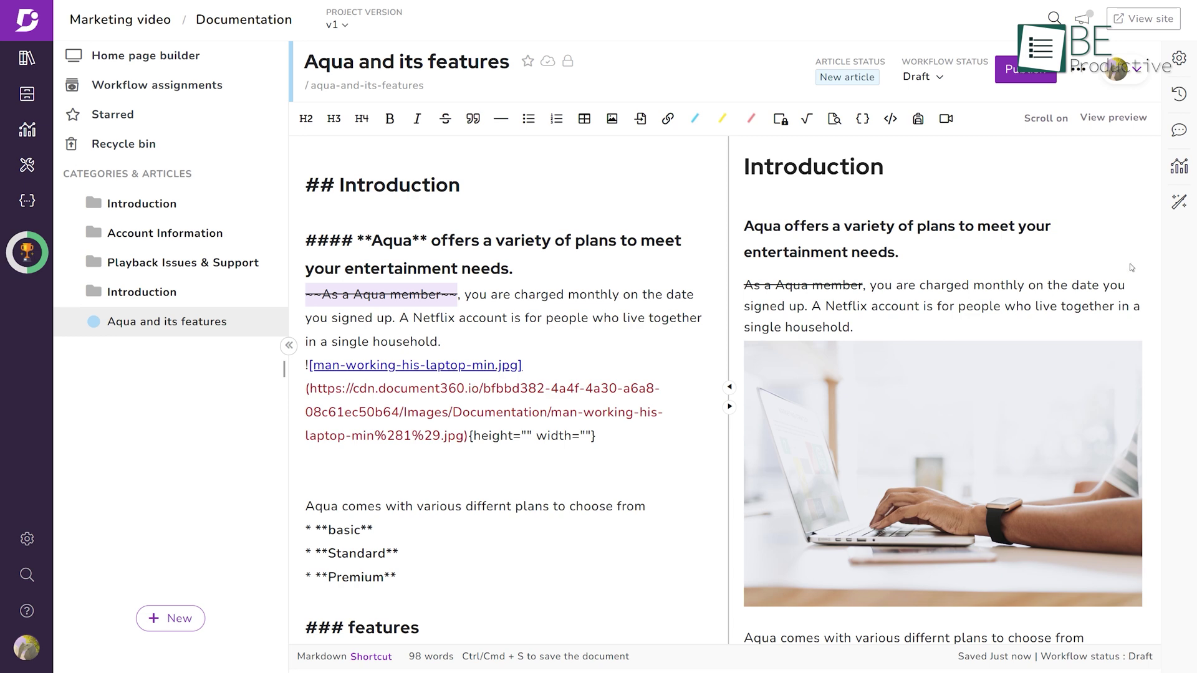
pyautogui.click(1115, 122)
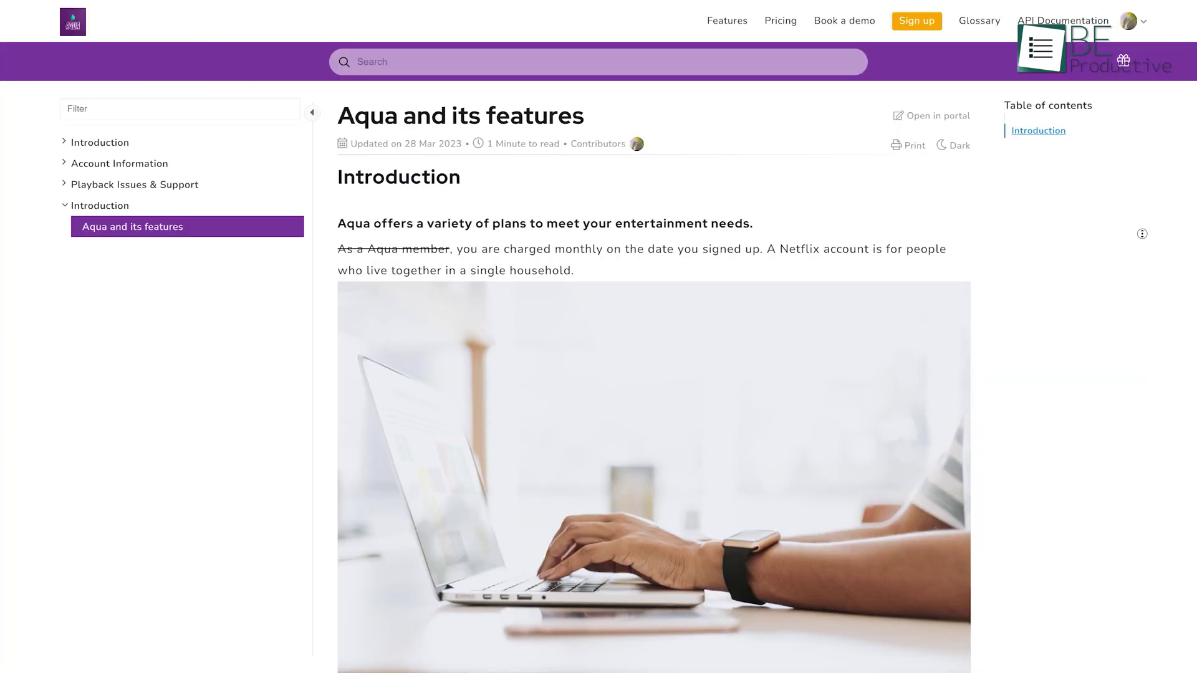
pyautogui.scroll(-3, 1142, 234)
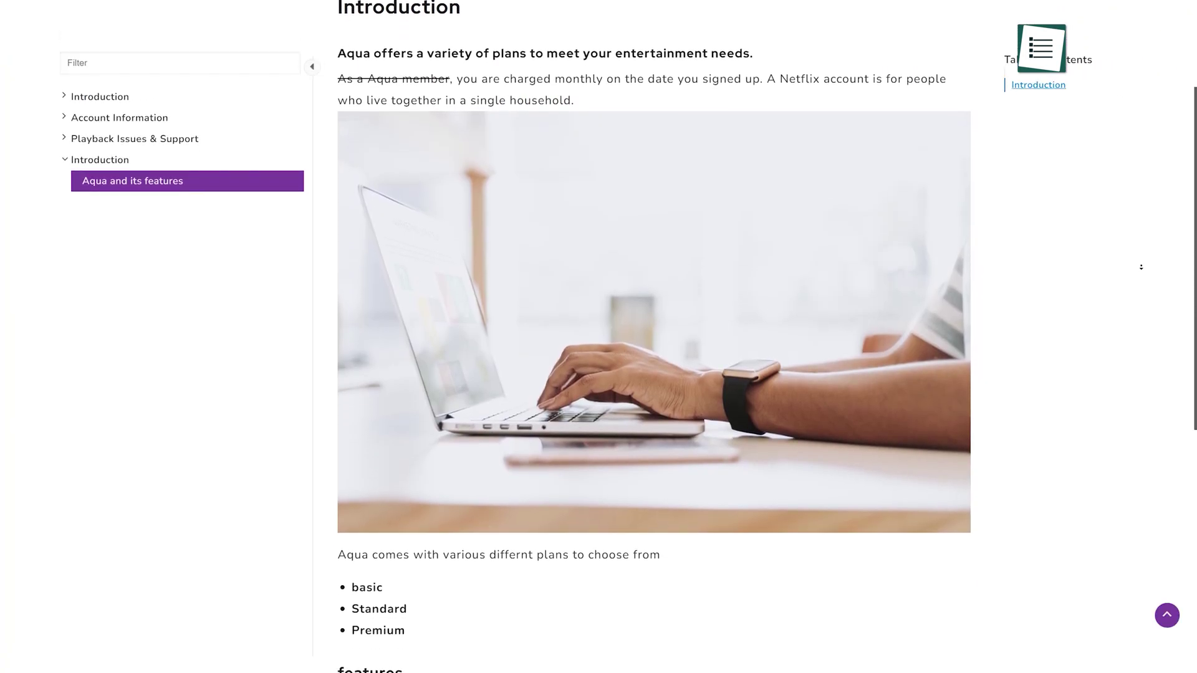
pyautogui.scroll(-4, 1141, 267)
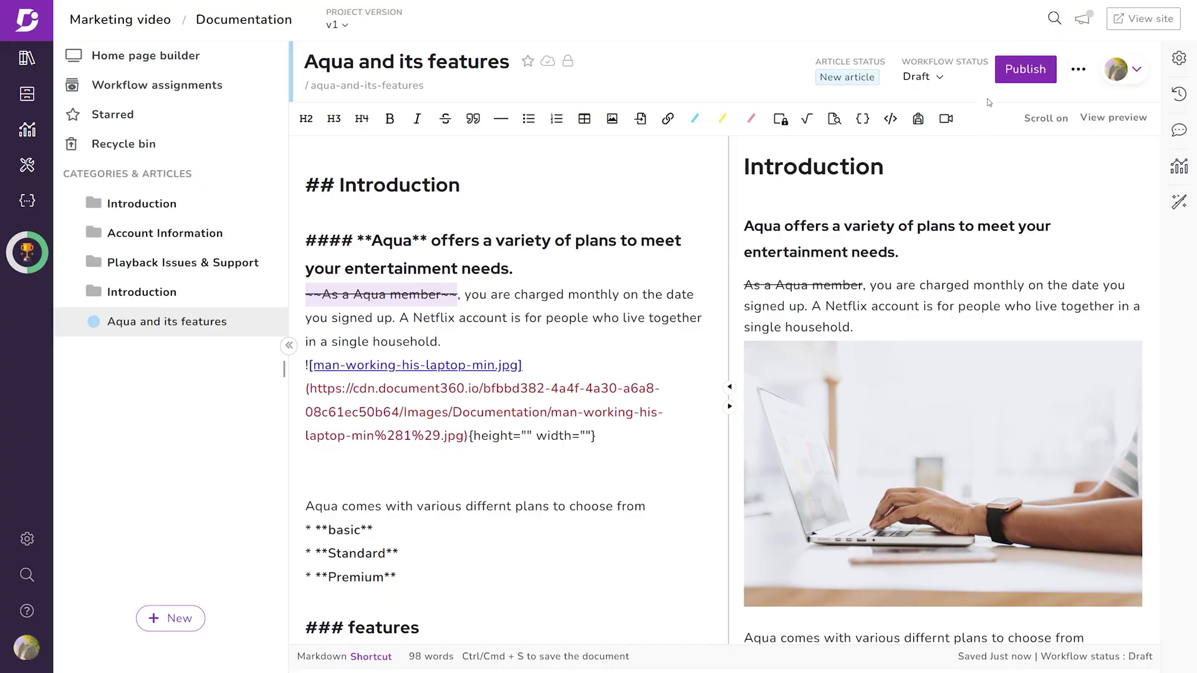
# Step: Publish the article, fork a new draft with Edit, and save it as a template
pyautogui.click(938, 79)
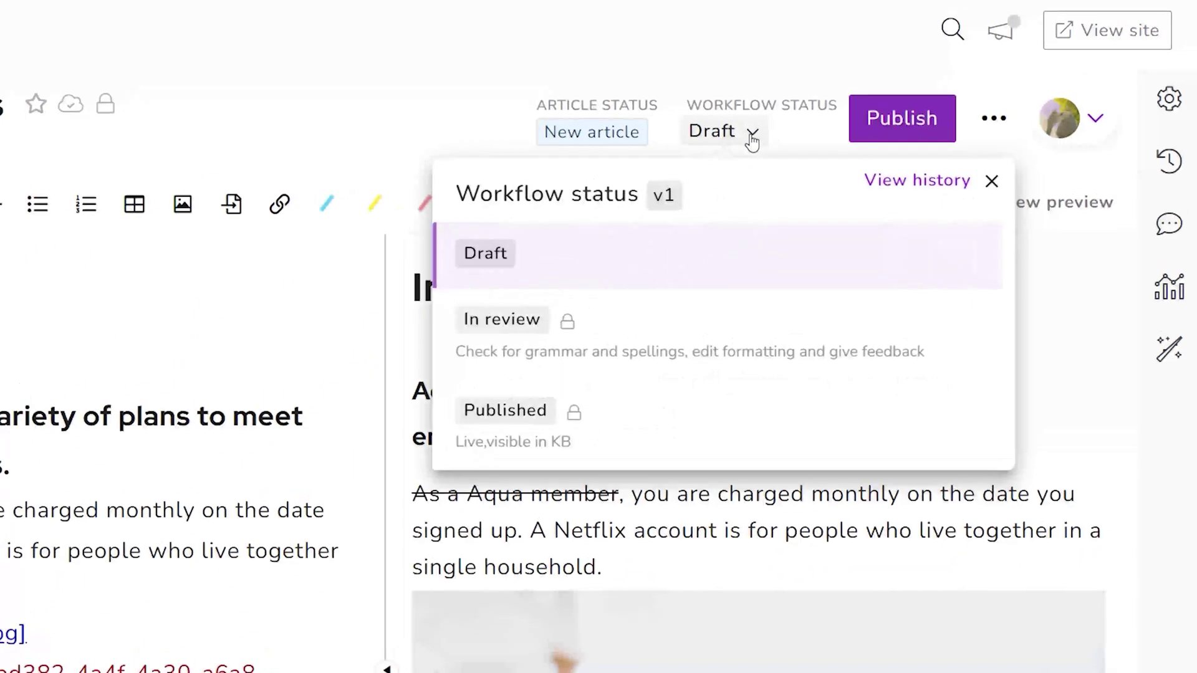
pyautogui.click(732, 448)
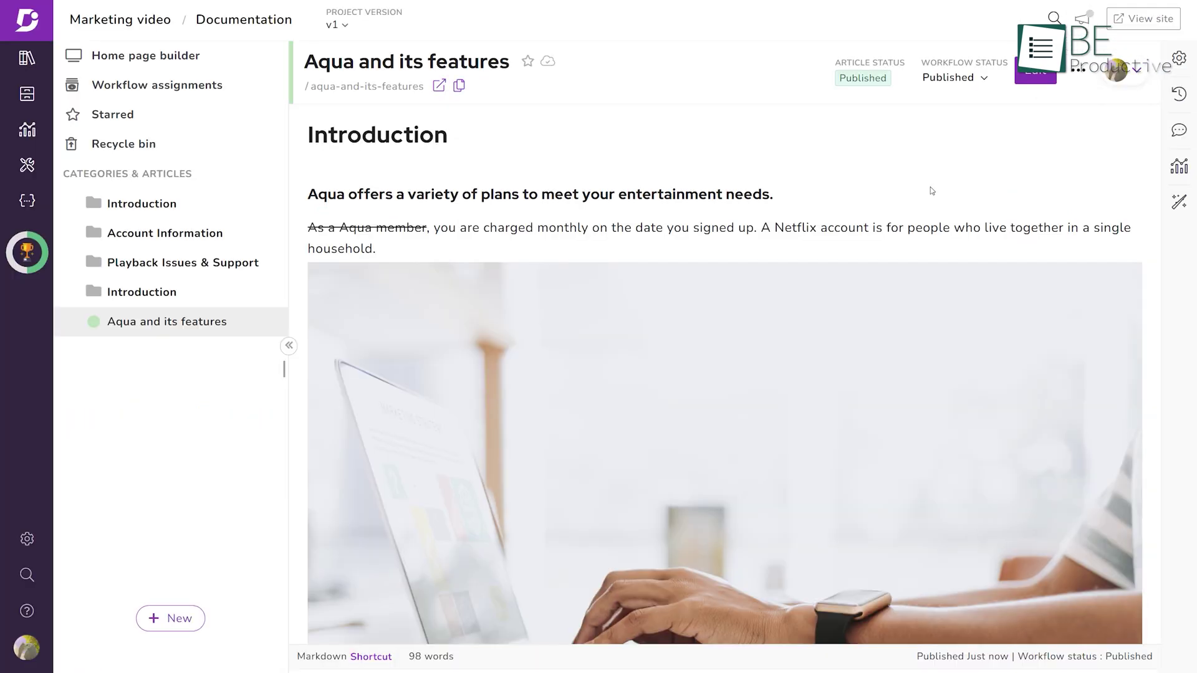
pyautogui.click(1036, 72)
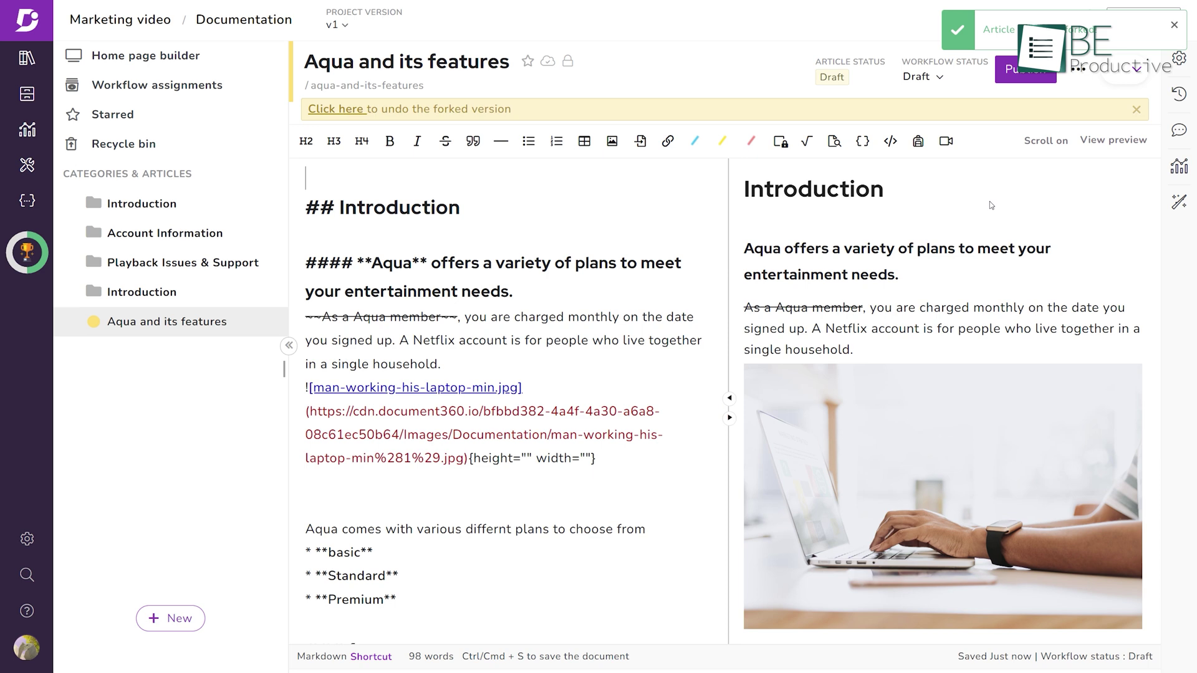
pyautogui.click(273, 321)
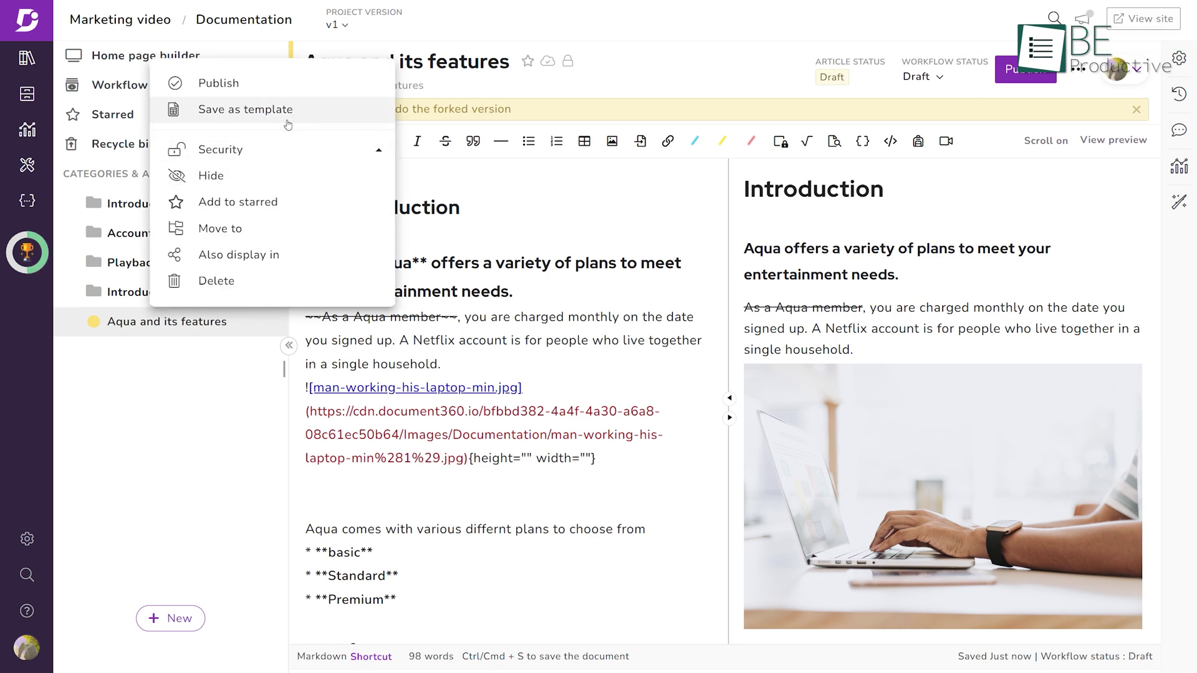
pyautogui.click(311, 114)
pyautogui.click(738, 143)
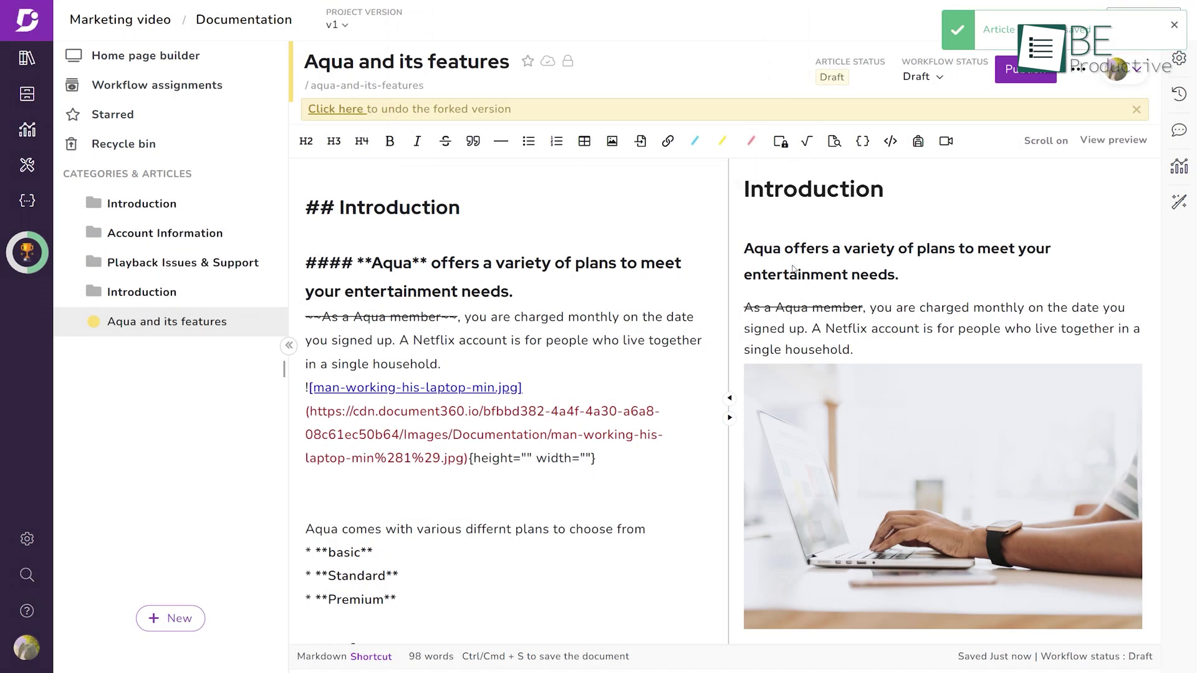